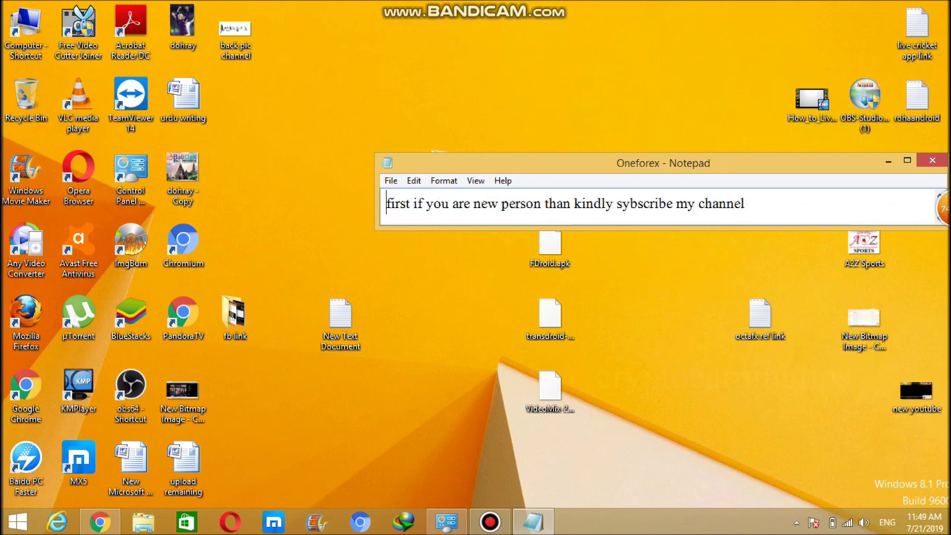
- Read through the introductory lines of the Oneforex notes down to the first account-creation instruction about the Onelife.eu website
key(Down)
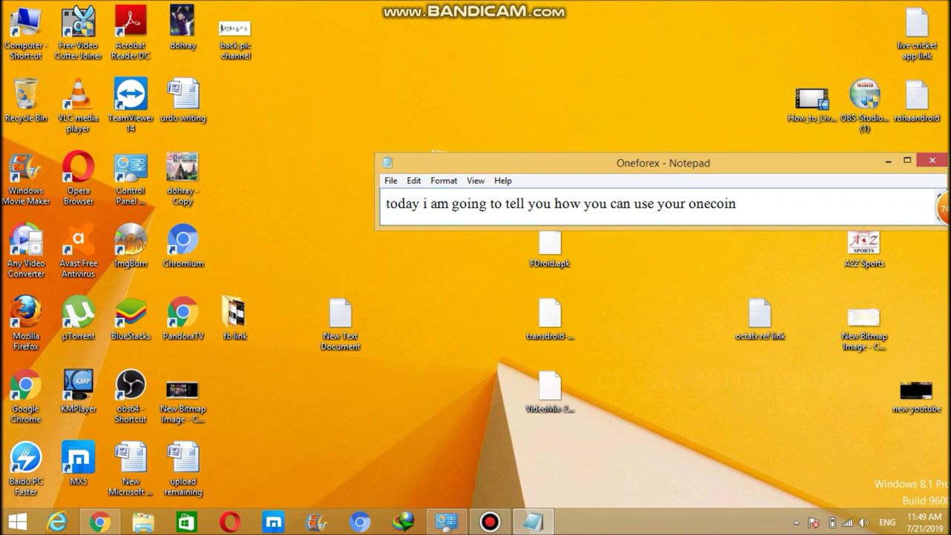
key(ctrl+z)
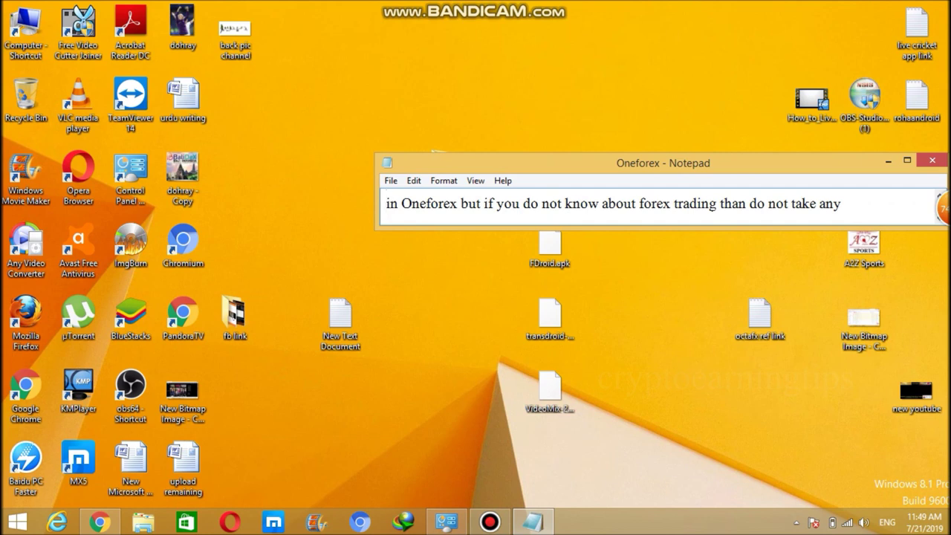
key(Down)
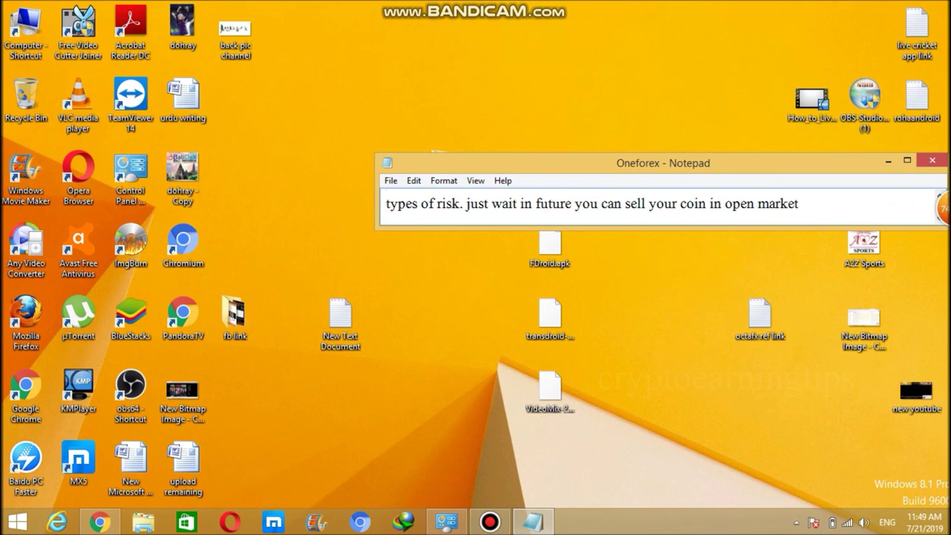
key(Down)
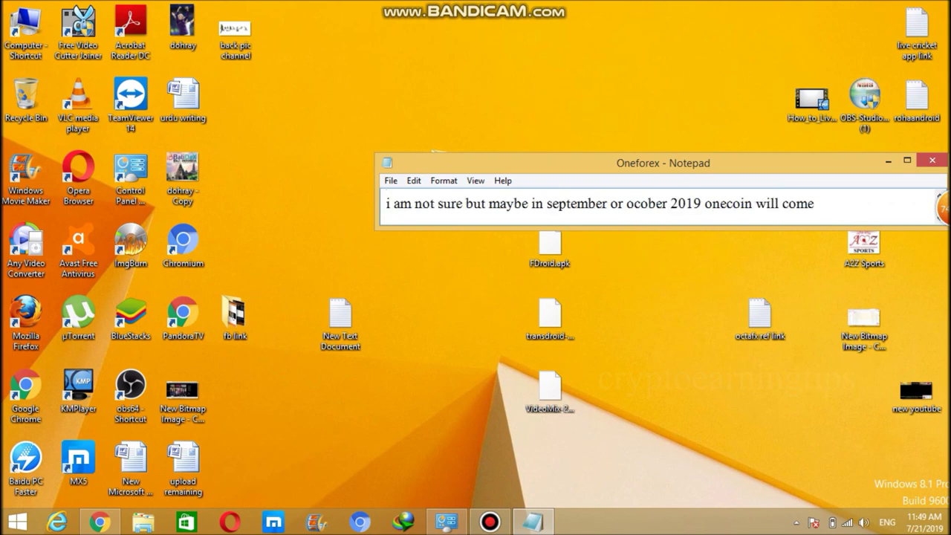
key(Down)
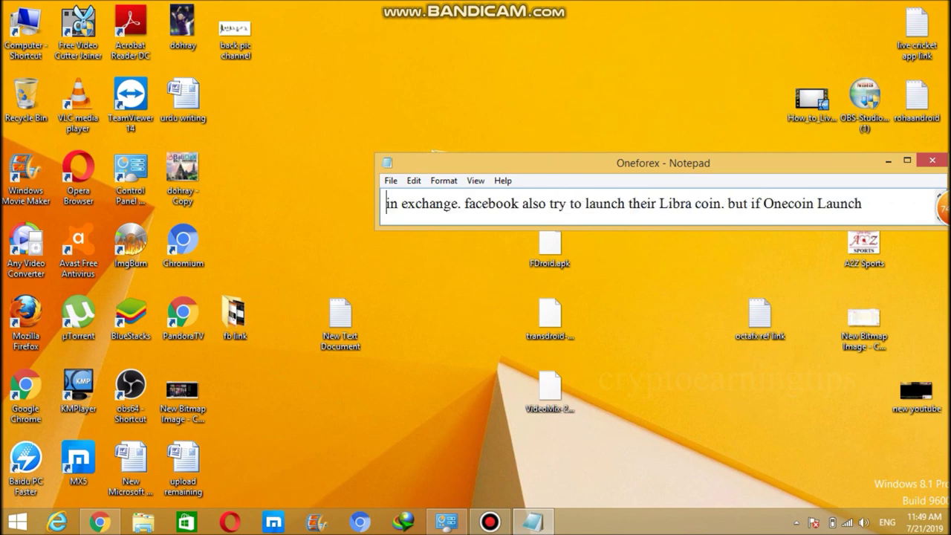
key(Down)
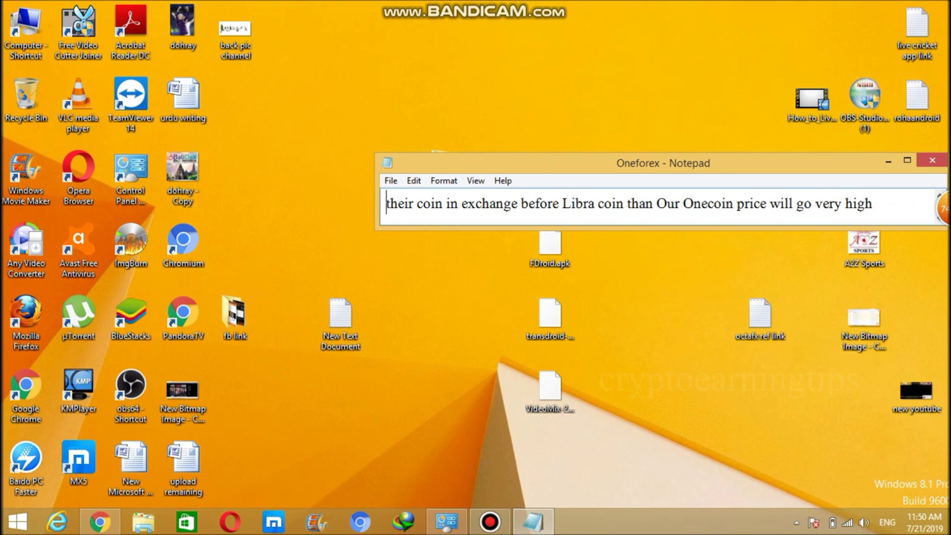
key(Down)
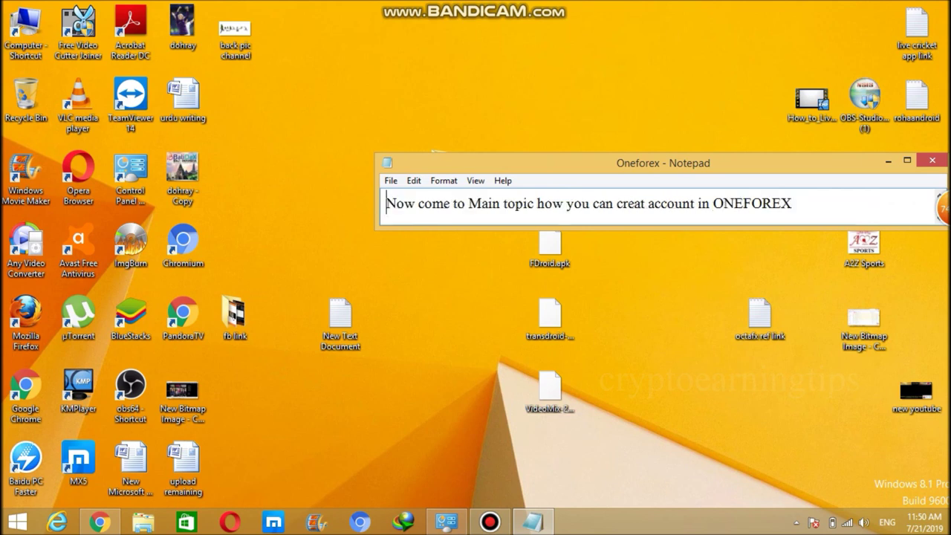
key(Down)
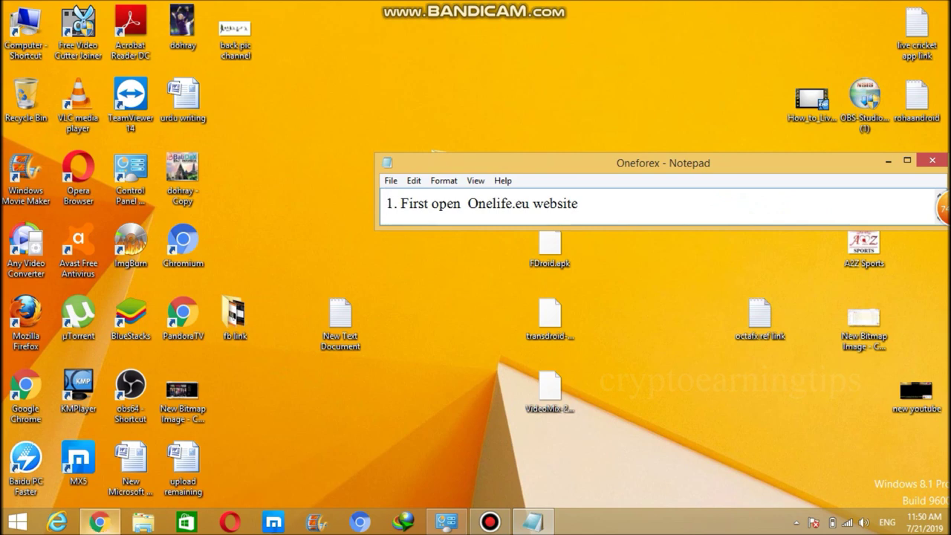
- Switch to the OneLife back office in Chrome, check instructions 2 and 3 in the notes, and open the Shop products
click(99, 522)
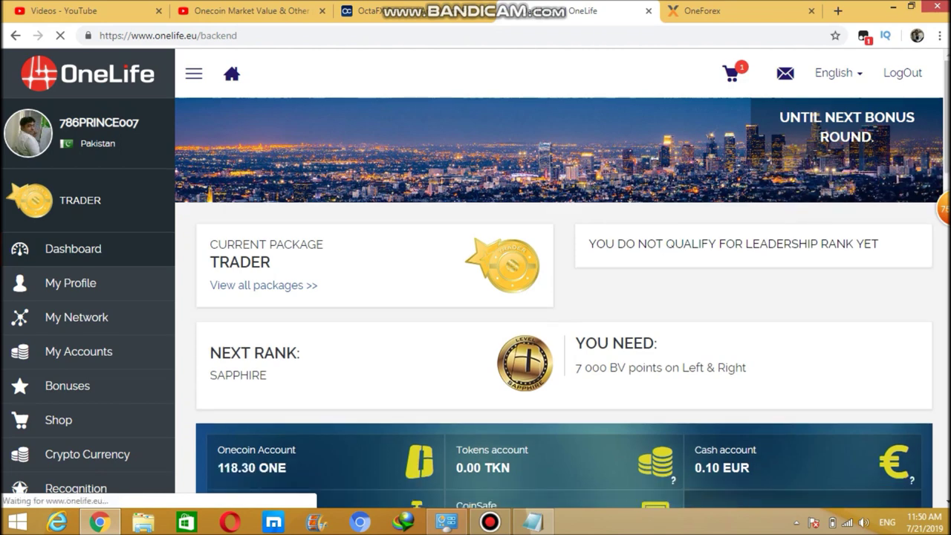
click(533, 522)
key(Down)
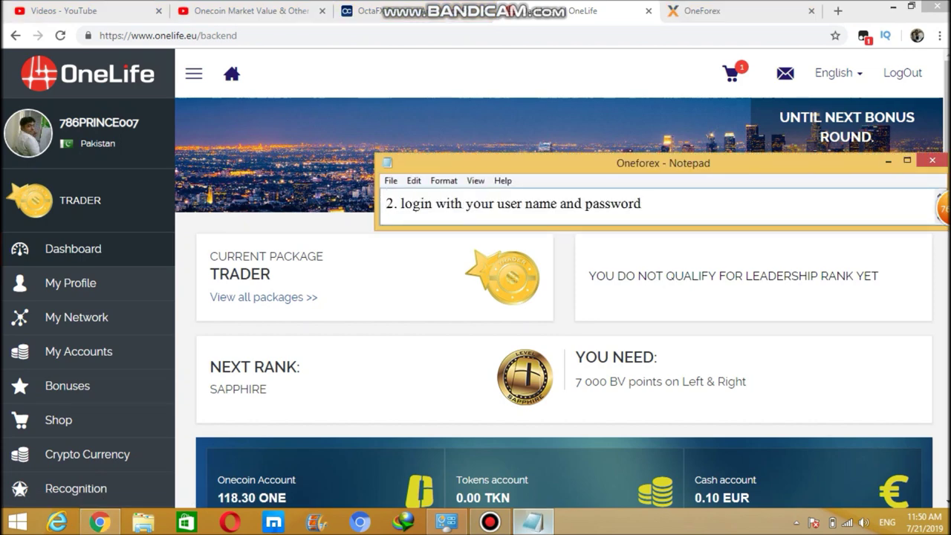
key(Down)
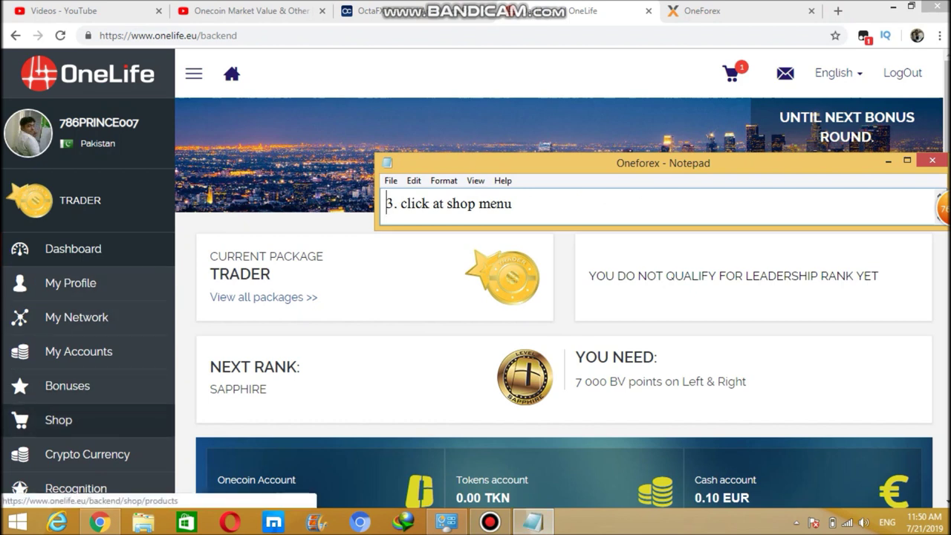
click(58, 420)
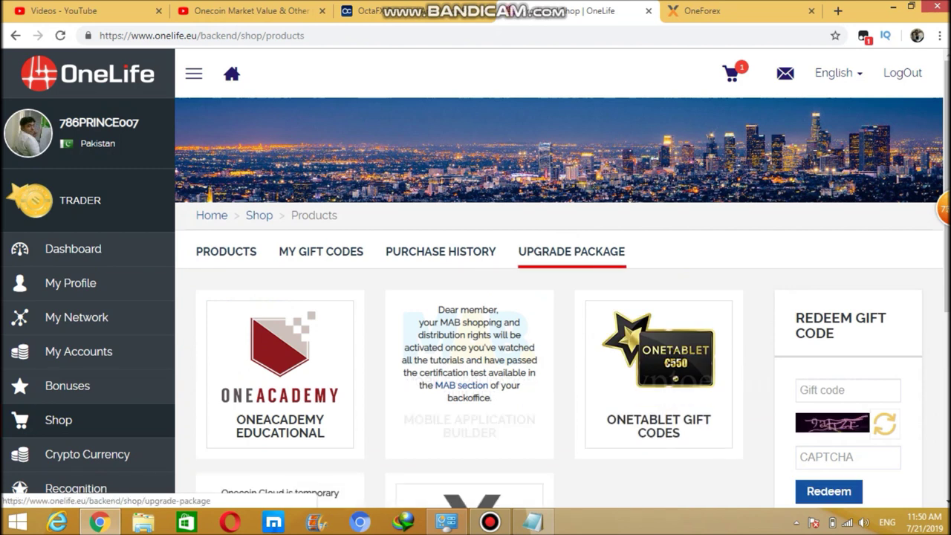
- Check instruction 4 in the notes and open the OneForex product in the shop
click(532, 521)
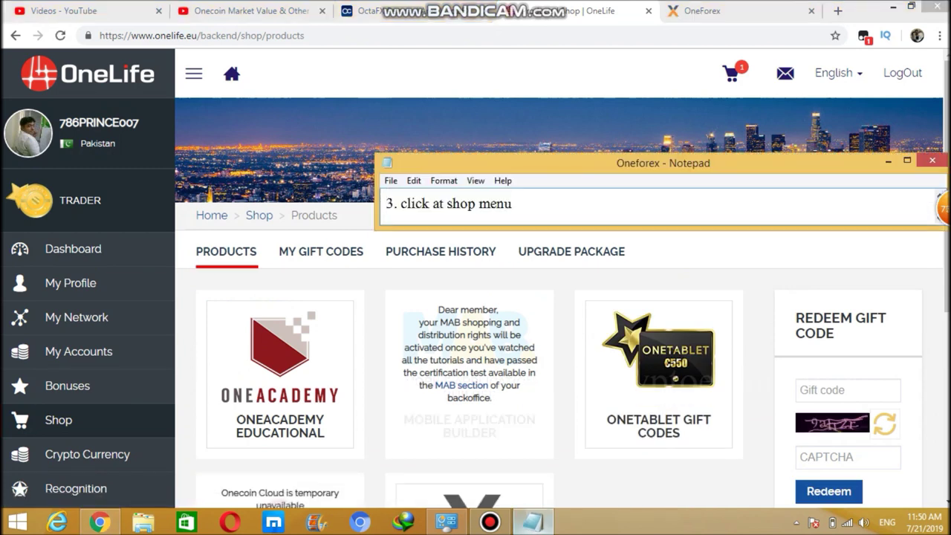
key(Down)
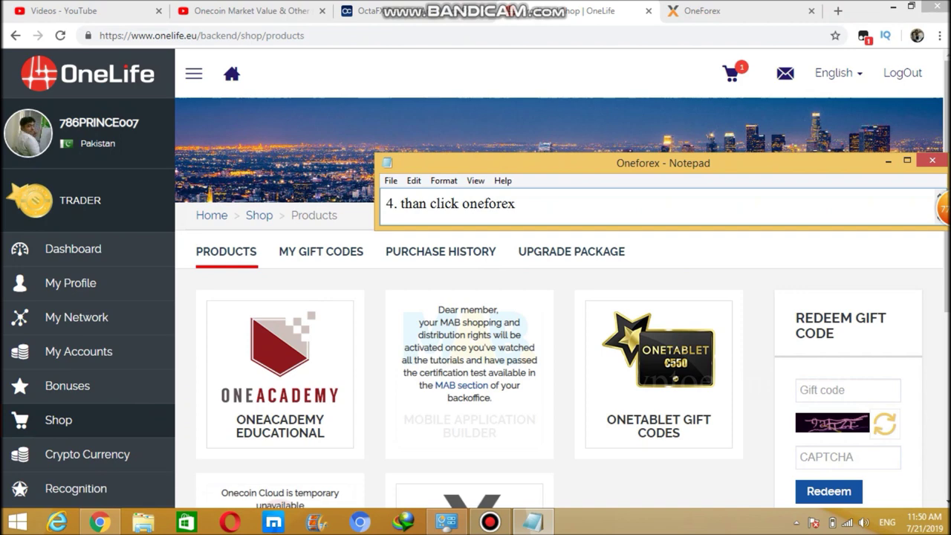
click(946, 274)
drag(946, 274, 946, 367)
click(470, 390)
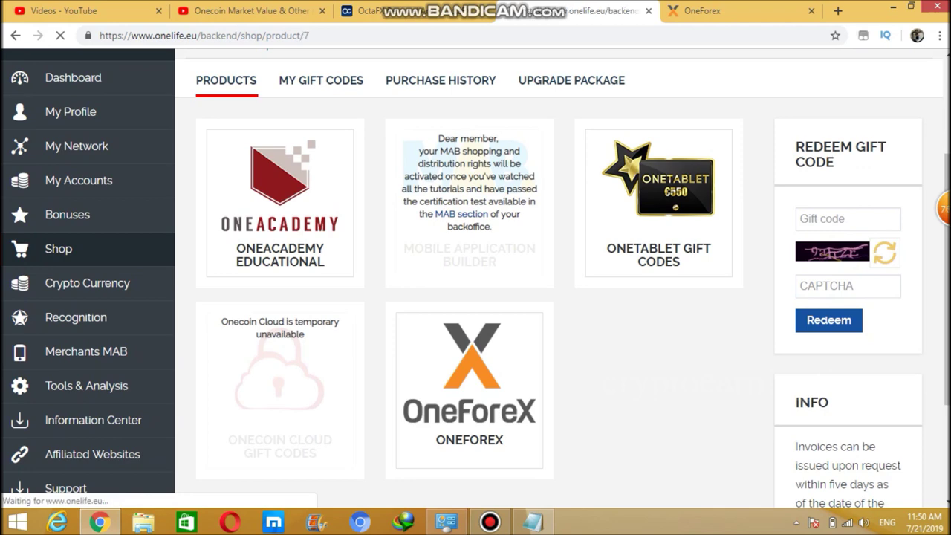
- Review the OneForex packages with activation fee alongside the notes on choosing a package and quantity
key(alt+Tab)
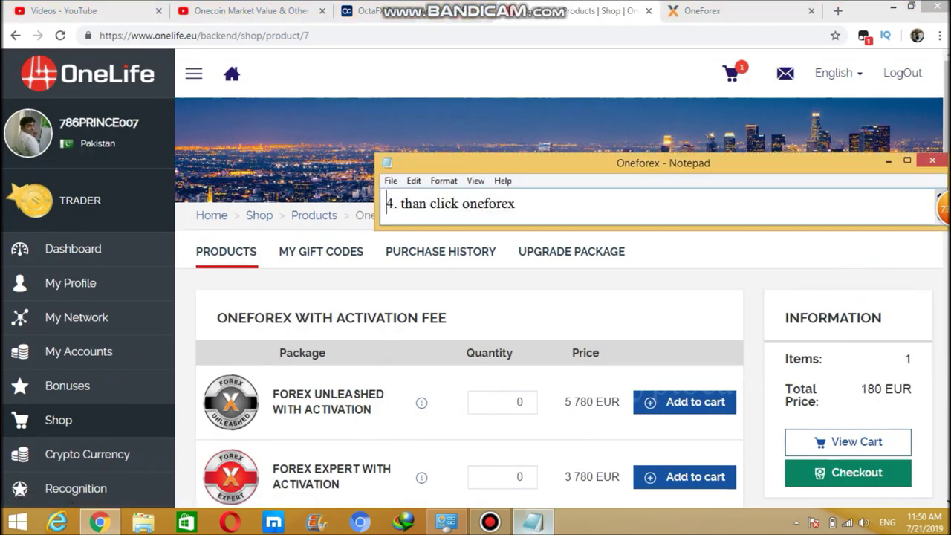
key(Down)
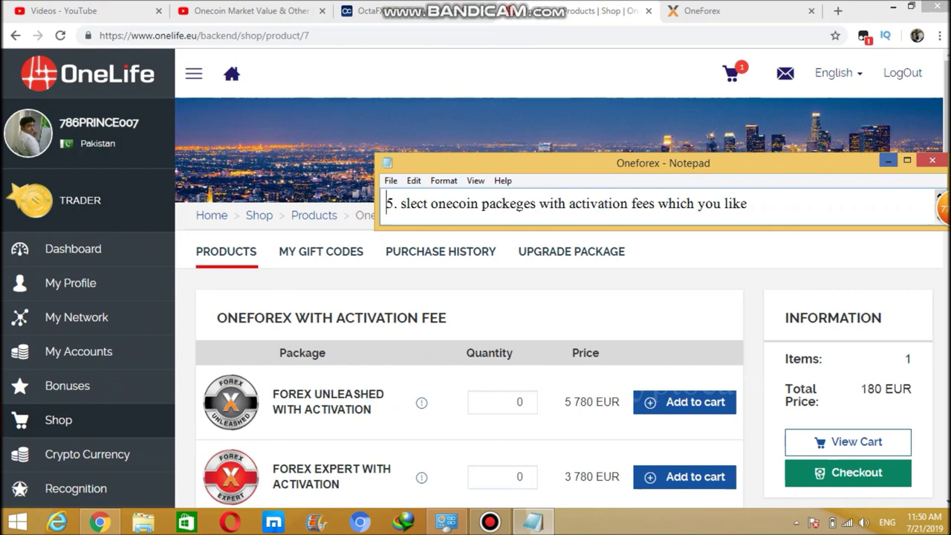
drag(946, 123, 946, 175)
scroll(475, 278, down, 2)
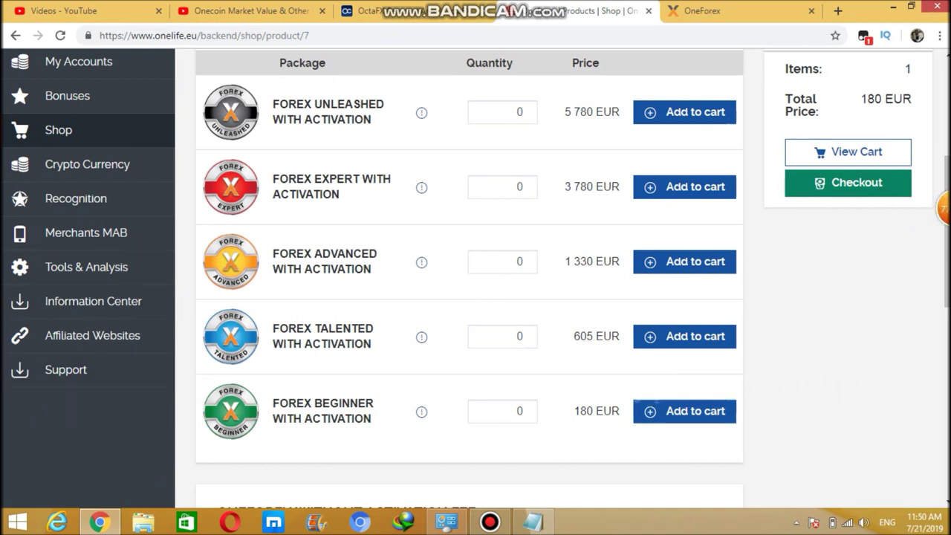
click(533, 522)
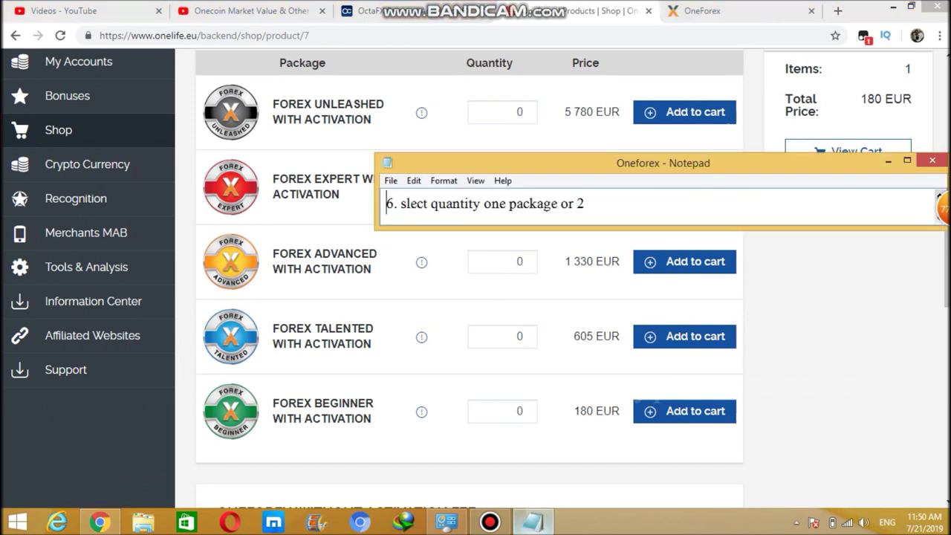
click(533, 522)
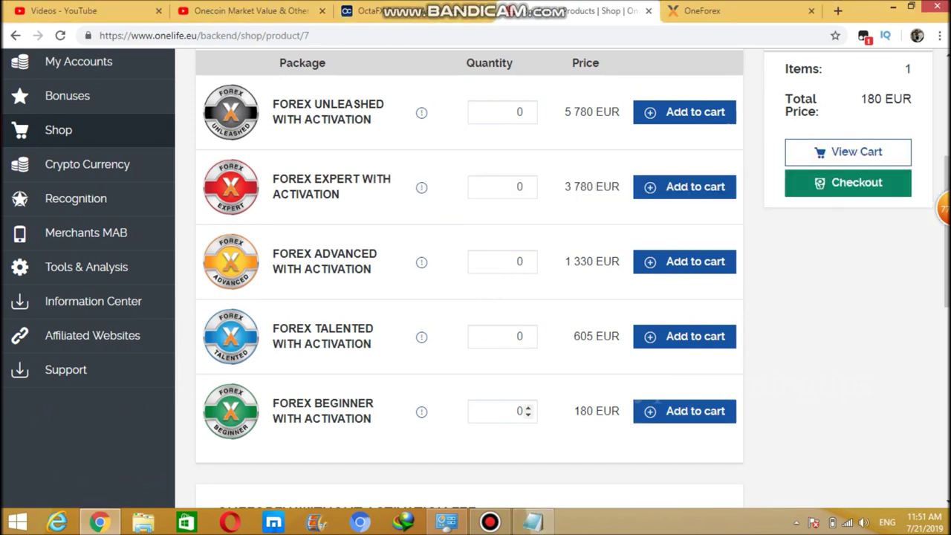
- Try out different quantities for the Forex Beginner and Forex Talented packages and return both to 0
click(527, 407)
click(527, 408)
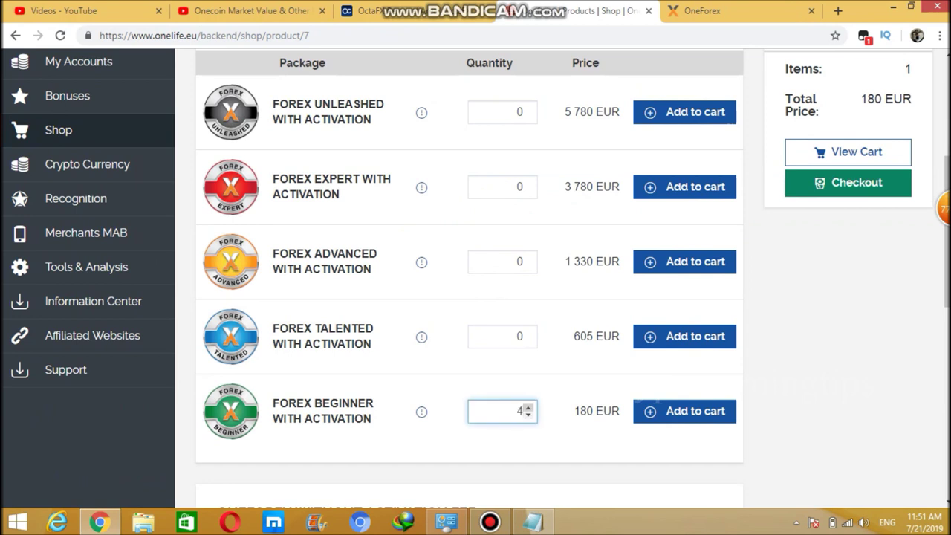
click(527, 414)
click(527, 414)
click(527, 334)
click(527, 333)
click(528, 334)
click(527, 340)
click(528, 339)
click(528, 339)
click(528, 339)
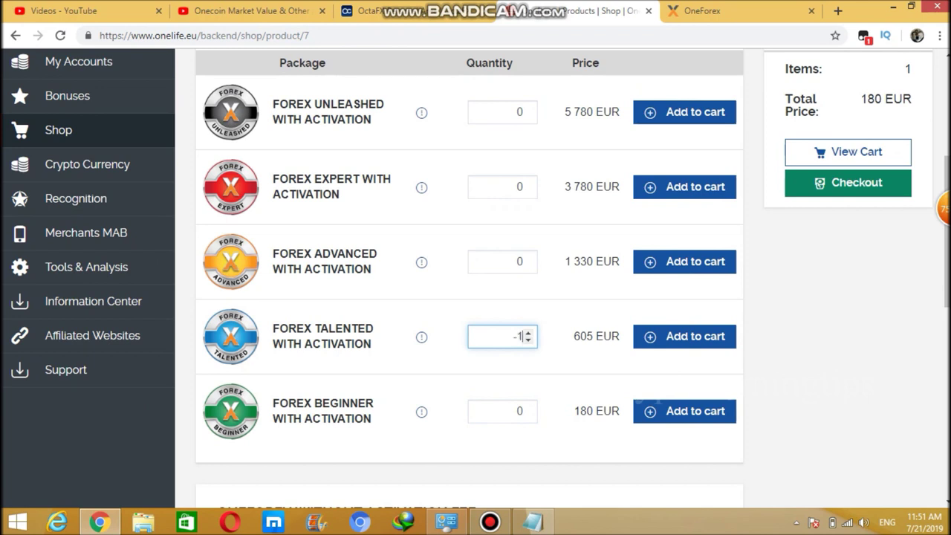
click(527, 333)
- Set the Forex Beginner with Activation quantity to 1 and add it to the cart
click(527, 407)
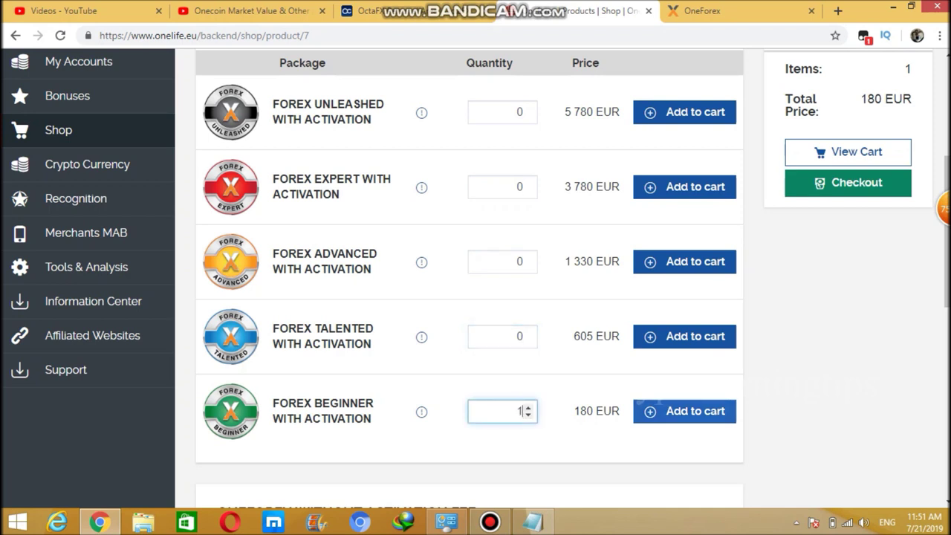
click(684, 410)
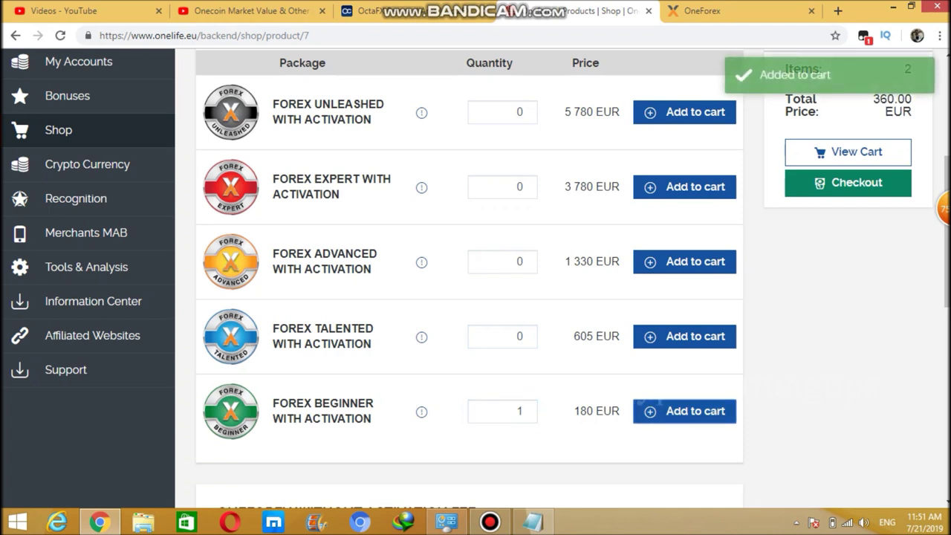
- Check instructions 7 and 8 in the notes and open the shopping cart
click(533, 521)
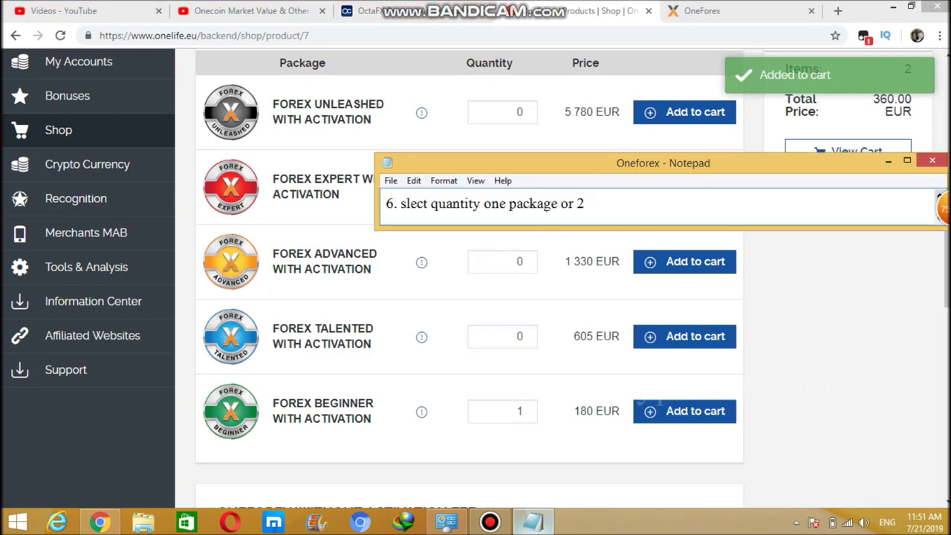
key(Down)
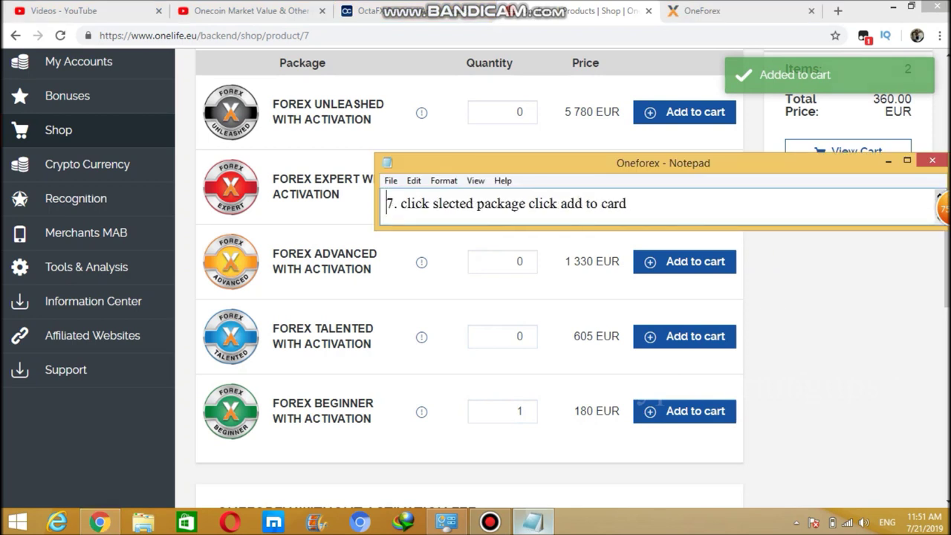
key(Down)
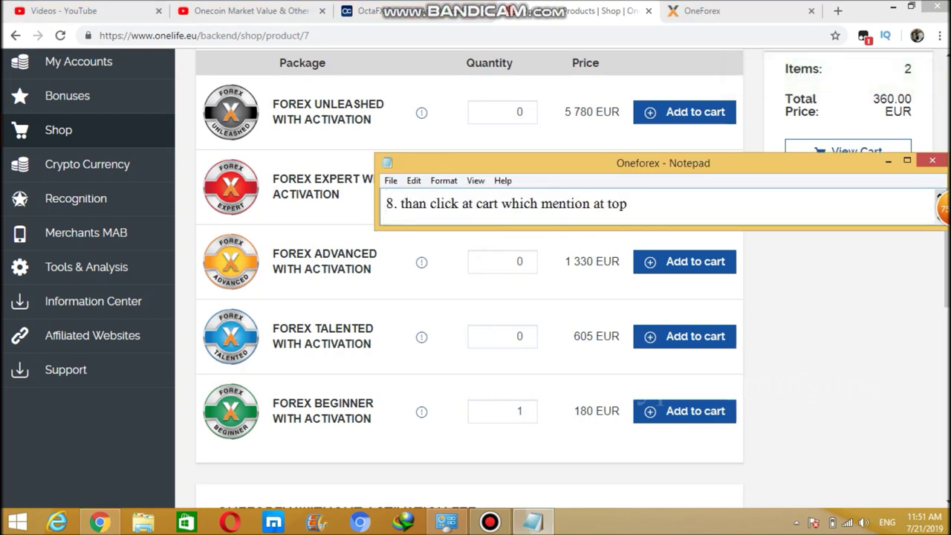
click(533, 522)
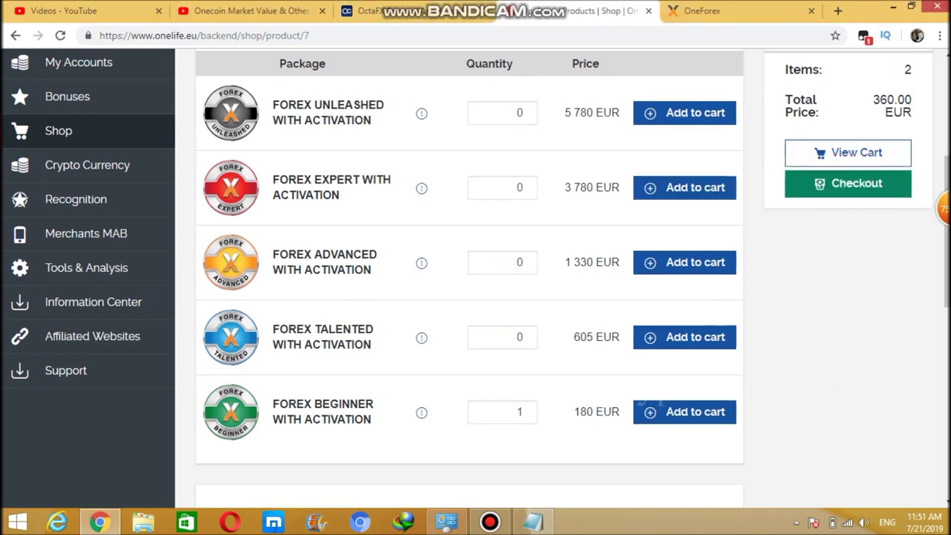
key(Up)
key(Up)
key(Up)
key(Up)
key(Up)
key(Up)
key(Up)
key(Up)
scroll(475, 272, up, 1)
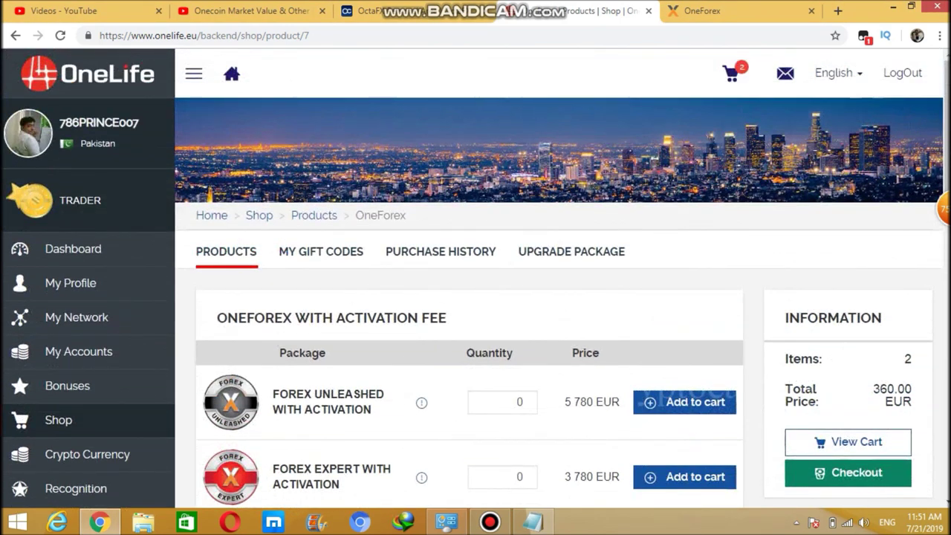
click(732, 73)
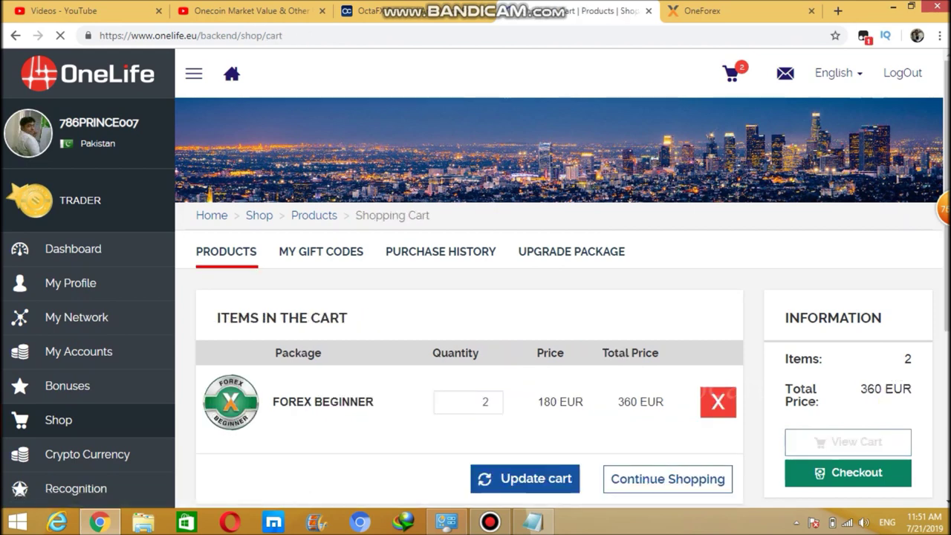
- Look over the cart items and set the Forex Beginner quantity to 1
scroll(476, 277, down, 2)
scroll(475, 277, down, 1)
scroll(475, 277, up, 2)
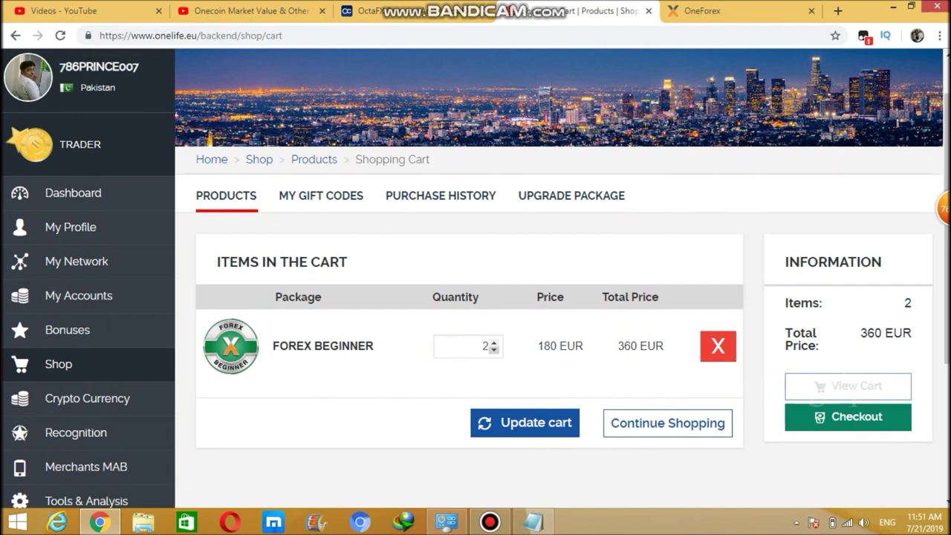
click(493, 349)
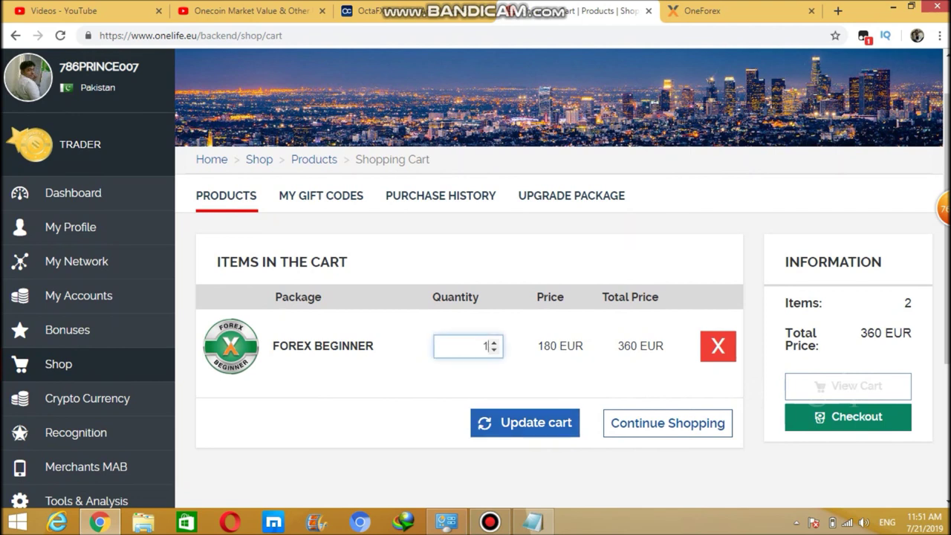
- Check instruction 9 in the notes and remove the Forex Beginner package from the cart
key(alt+Tab)
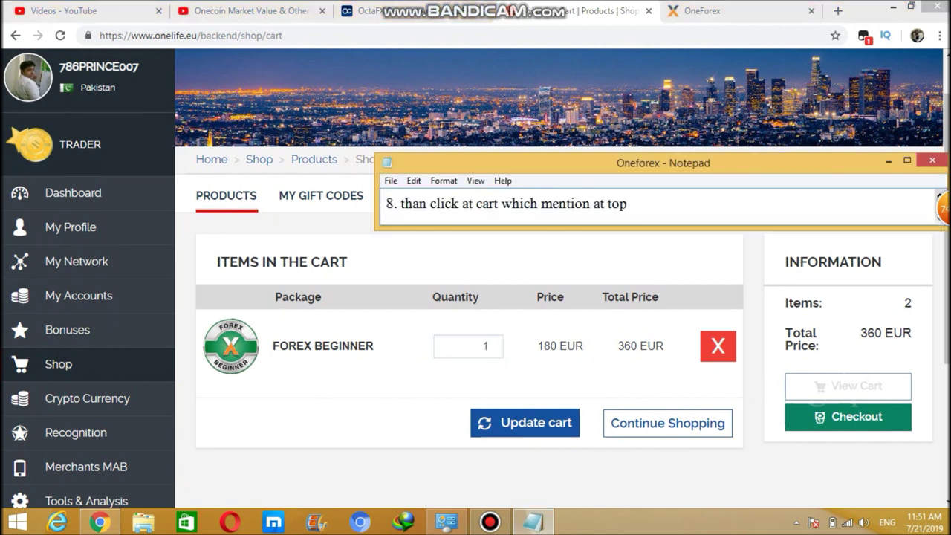
key(Down)
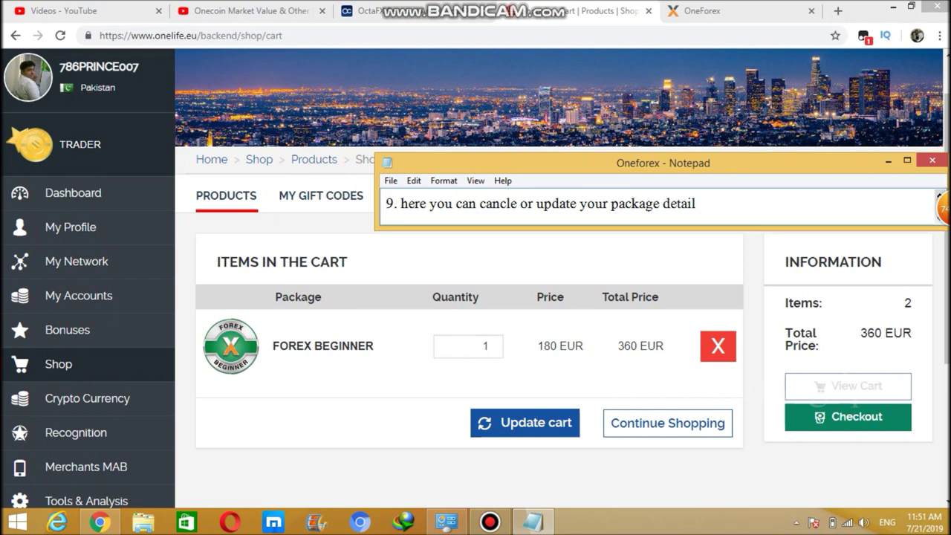
click(718, 348)
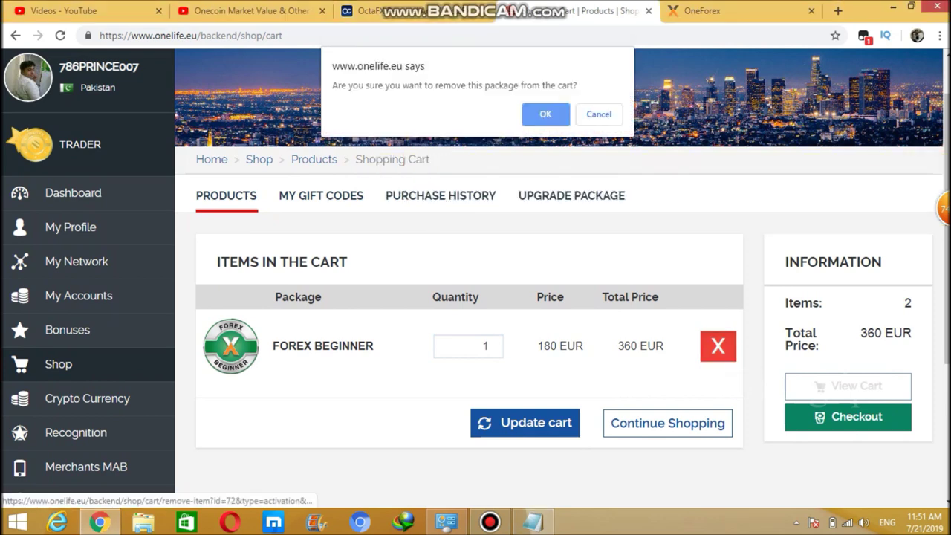
key(Return)
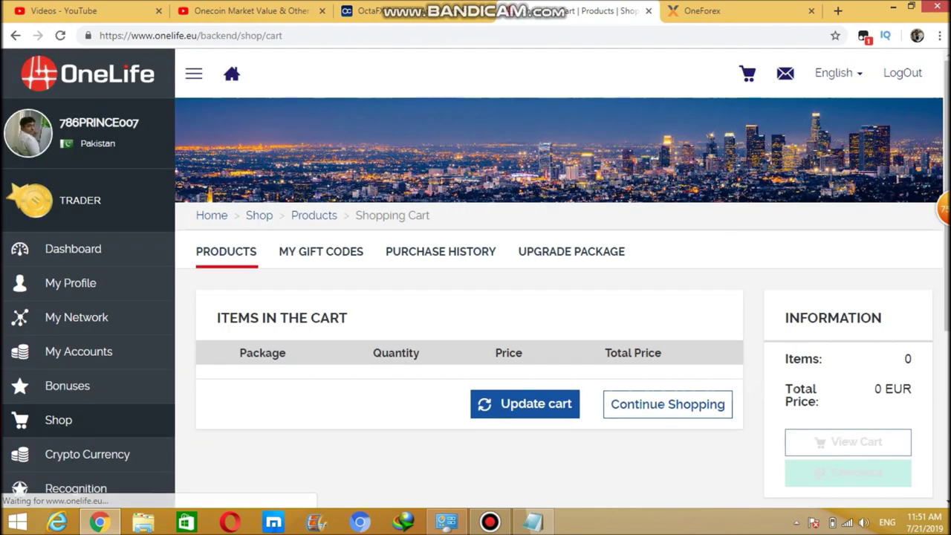
- Return to the OneForex packages in the shop and add one Forex Beginner with Activation to the cart
click(59, 420)
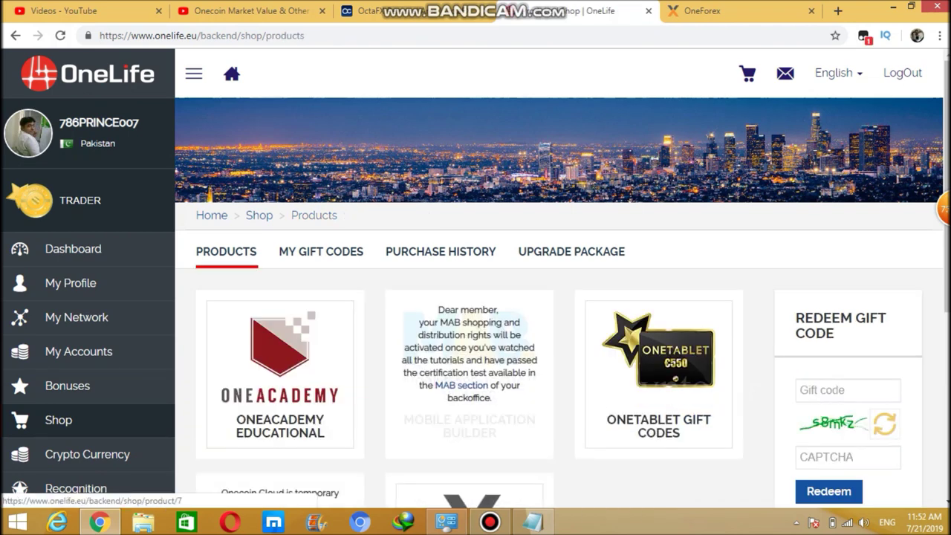
scroll(475, 297, down, 2)
click(469, 438)
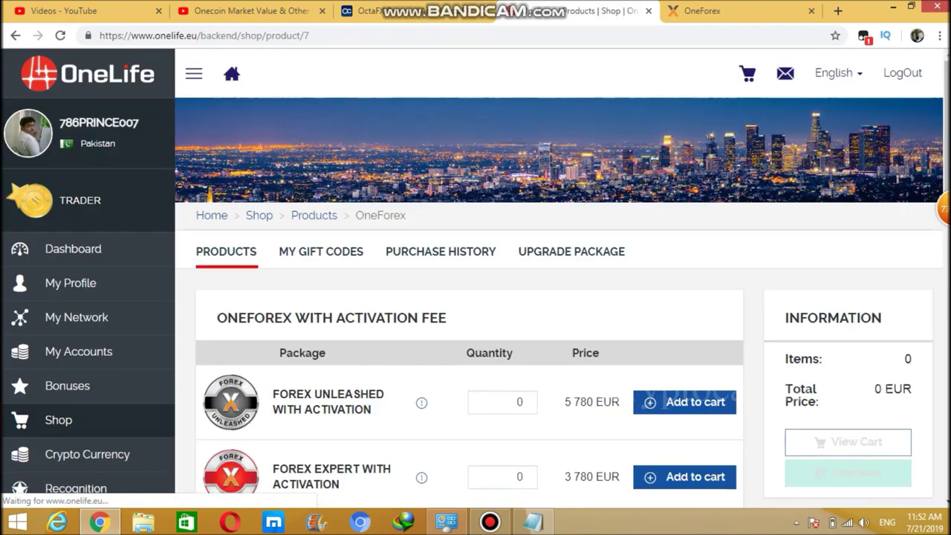
scroll(469, 298, down, 1)
scroll(475, 297, down, 5)
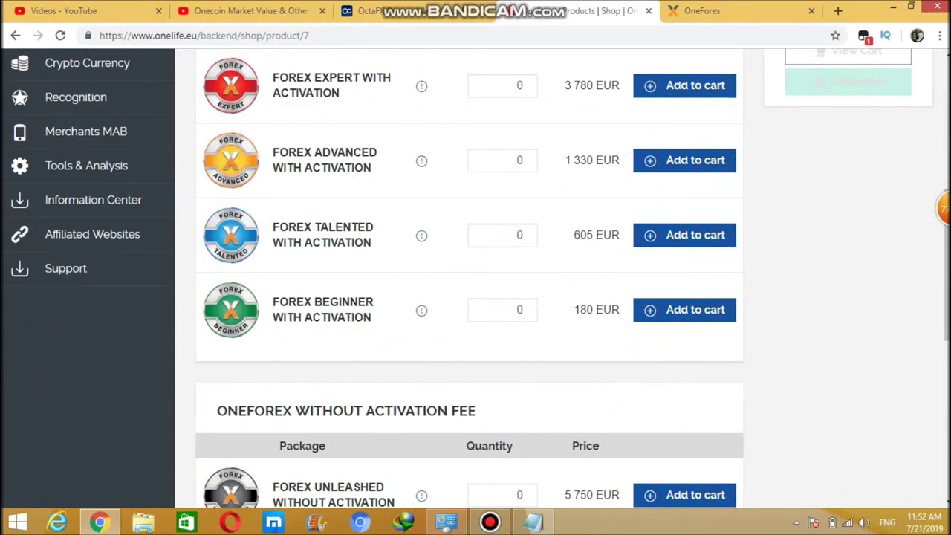
click(527, 306)
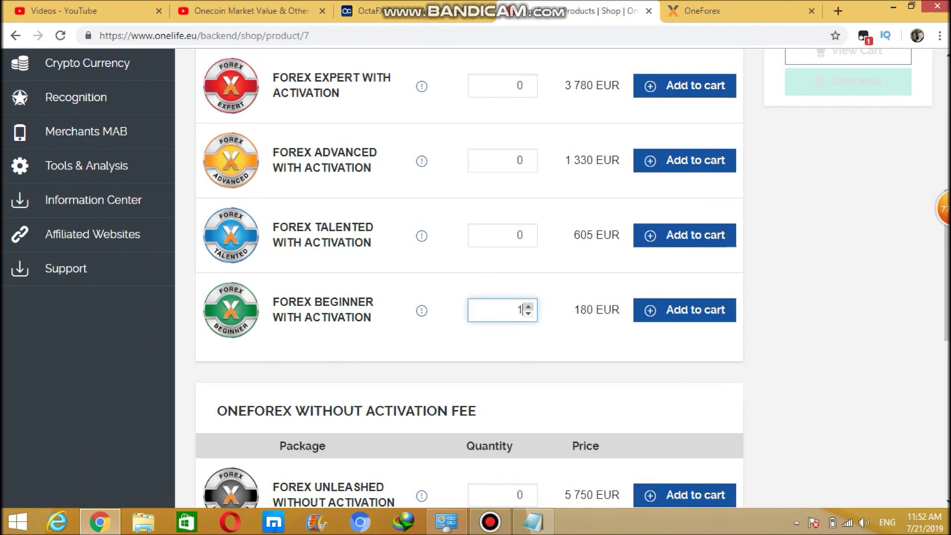
click(684, 309)
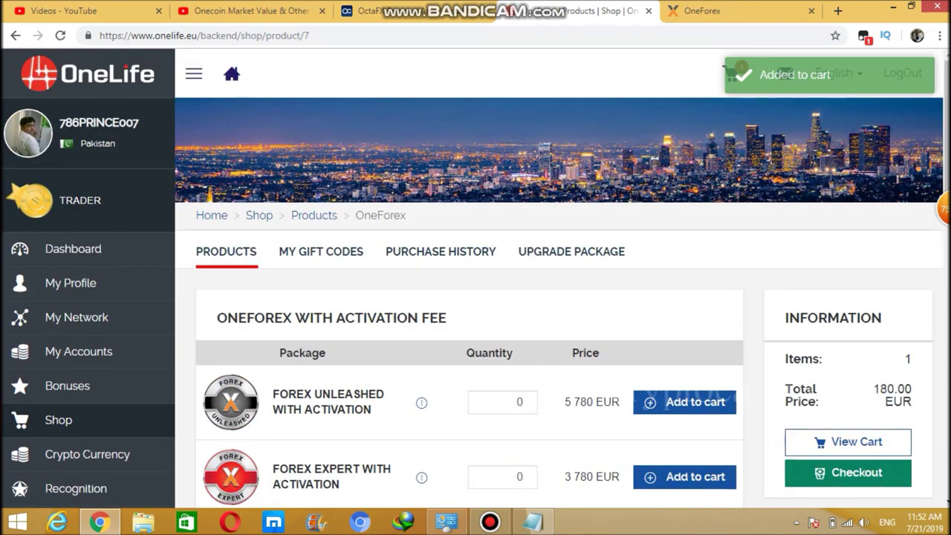
- Open the shopping cart and look over its items
click(847, 472)
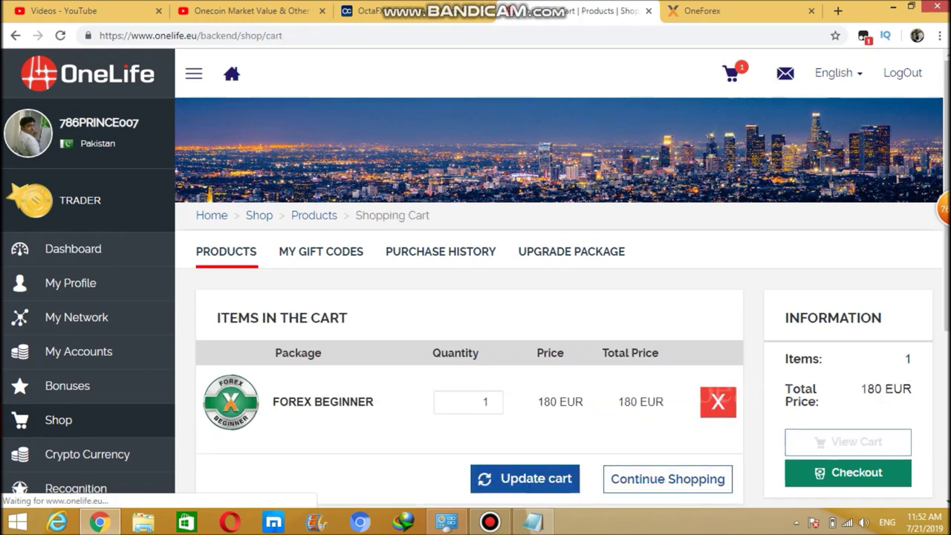
scroll(475, 278, down, 2)
scroll(475, 278, down, 1)
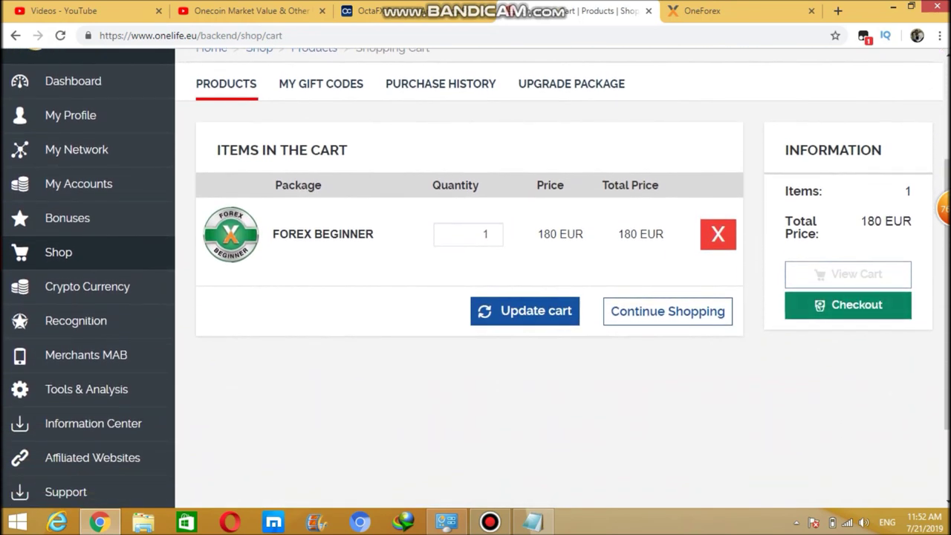
- Check instruction 10 in the notes and proceed to the checkout
click(533, 522)
key(Down)
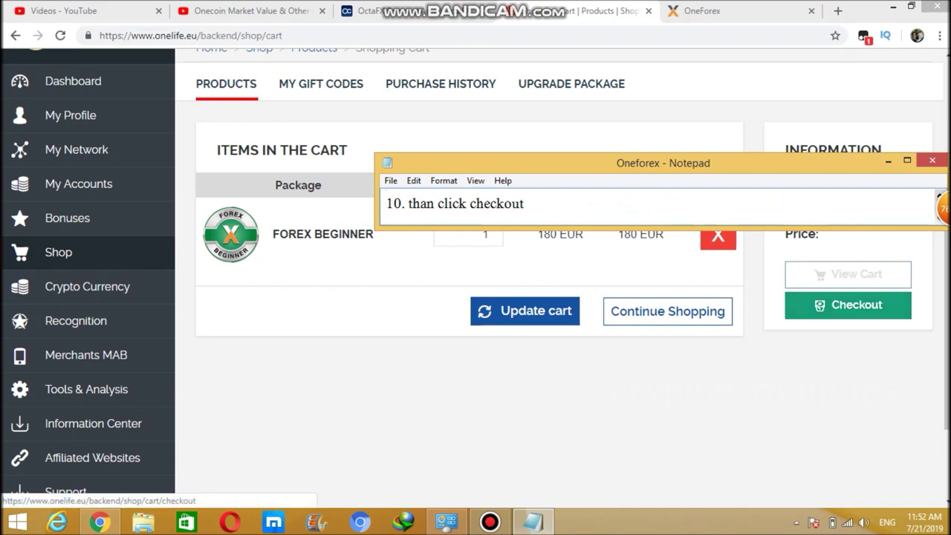
key(alt+Tab)
click(847, 304)
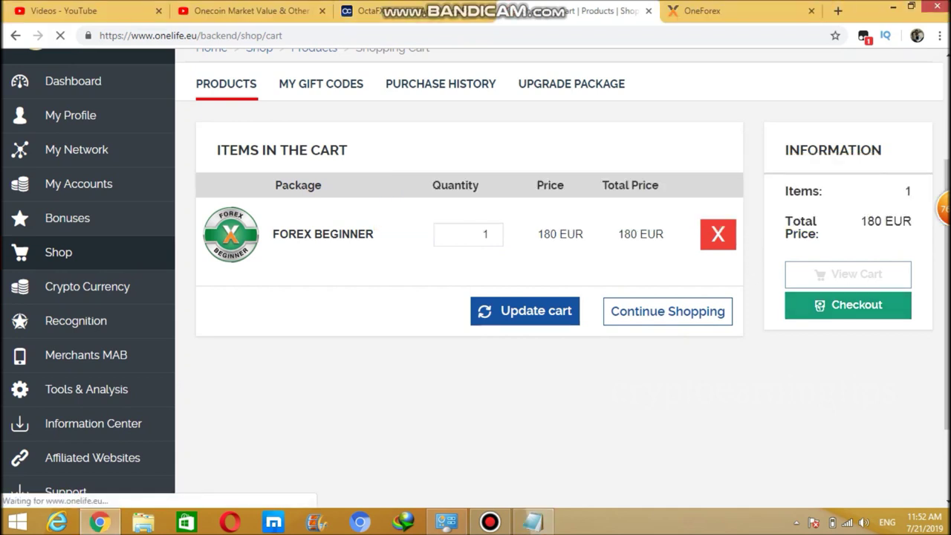
- Look over the checkout's payment methods and read instructions 12 and 13 in the notes
scroll(475, 277, down, 2)
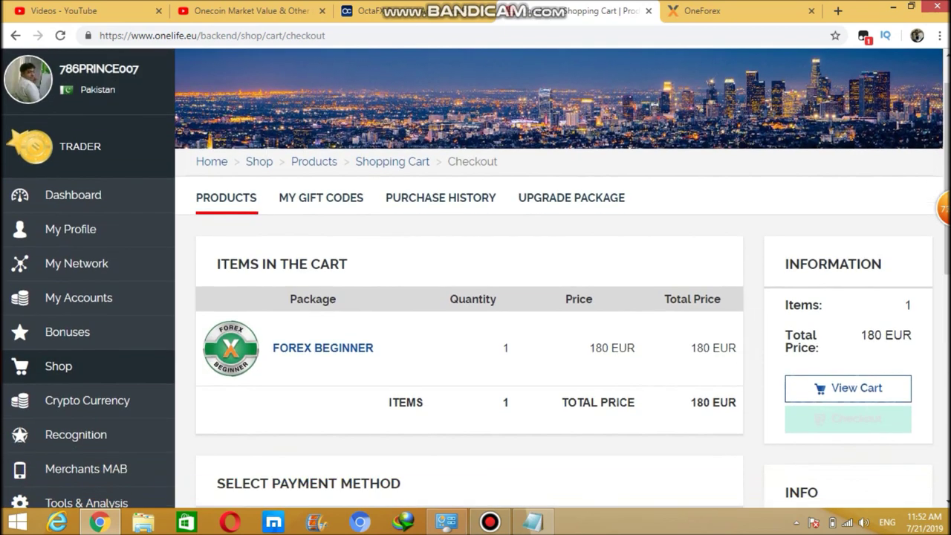
scroll(475, 278, down, 3)
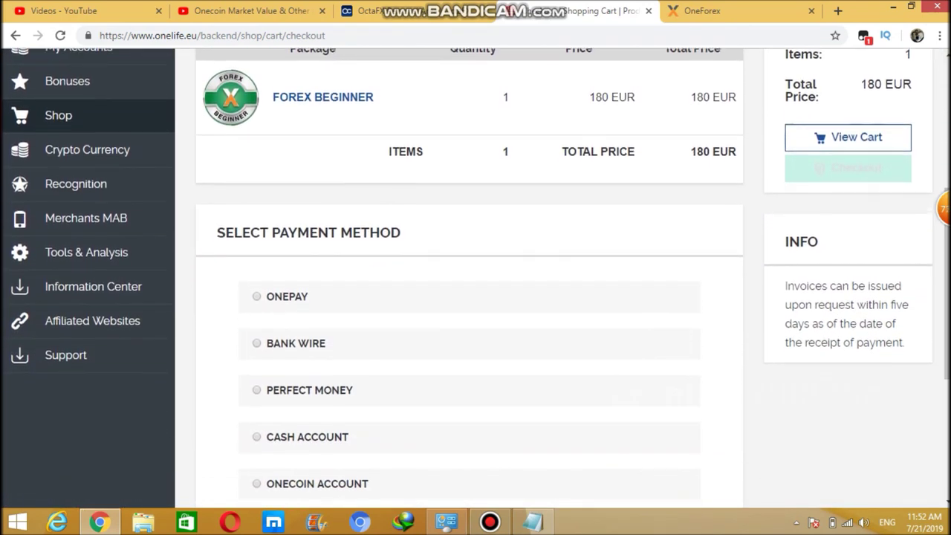
scroll(475, 297, down, 1)
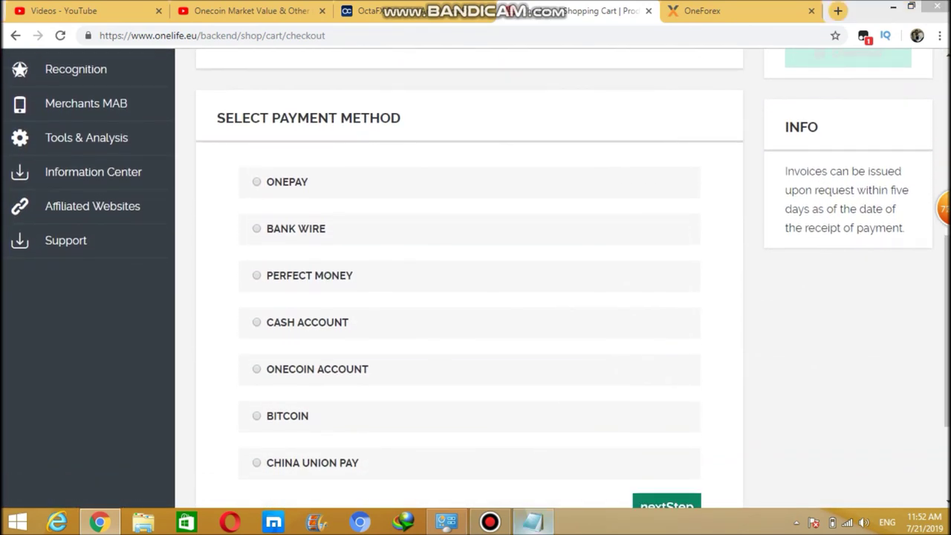
click(533, 521)
key(Down)
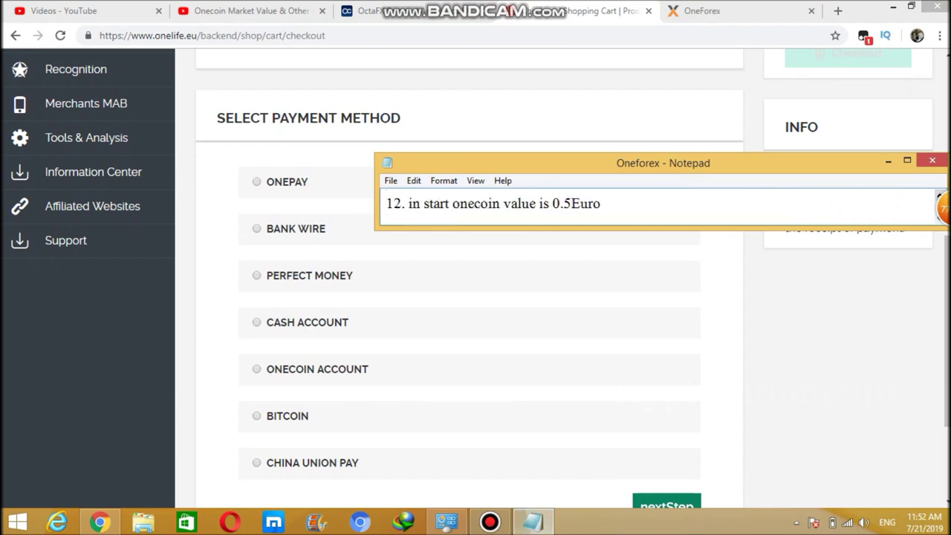
key(Down)
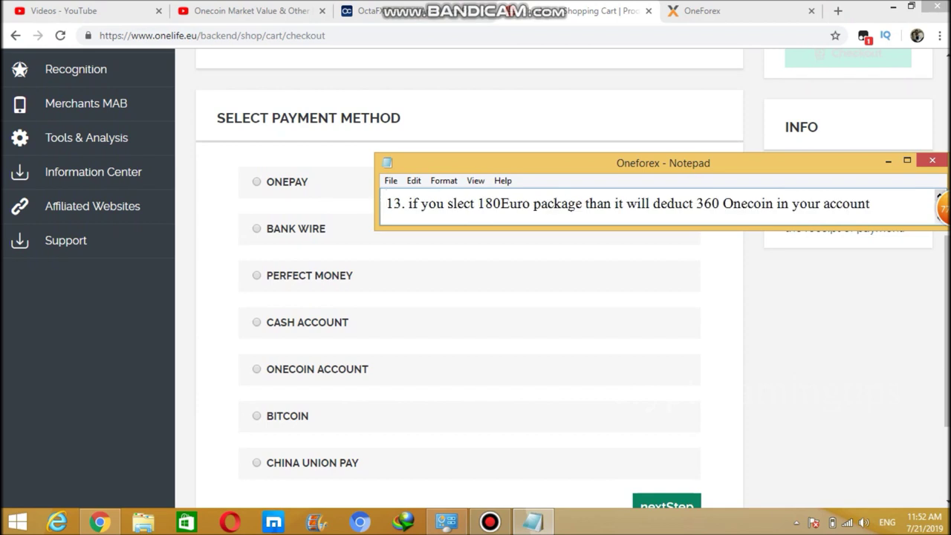
- Try Cash Account as the payment method, then select OneCoin Account instead
click(306, 322)
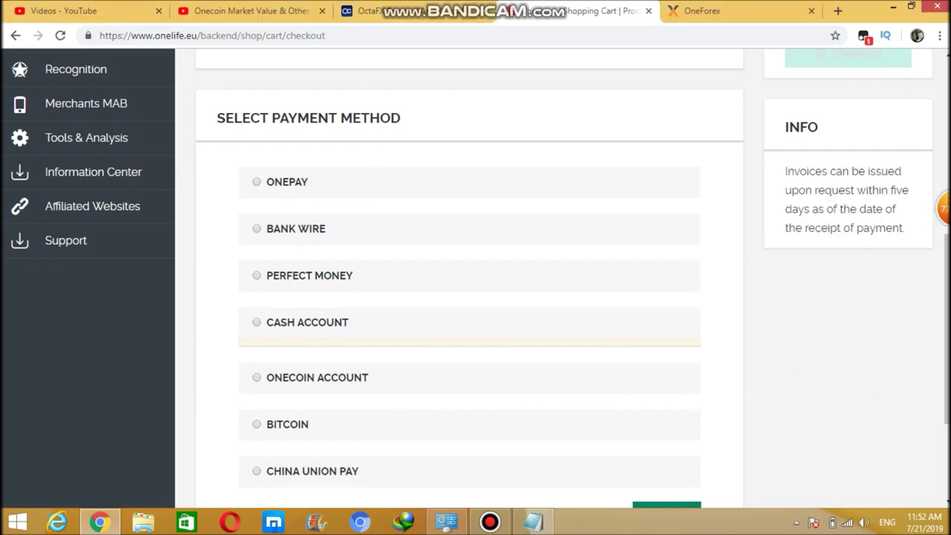
click(317, 466)
scroll(317, 466, down, 3)
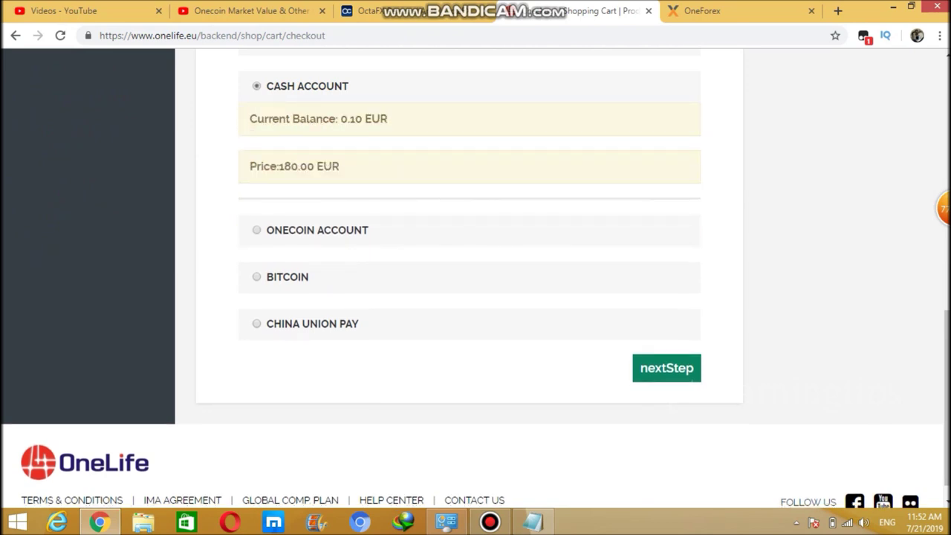
click(257, 230)
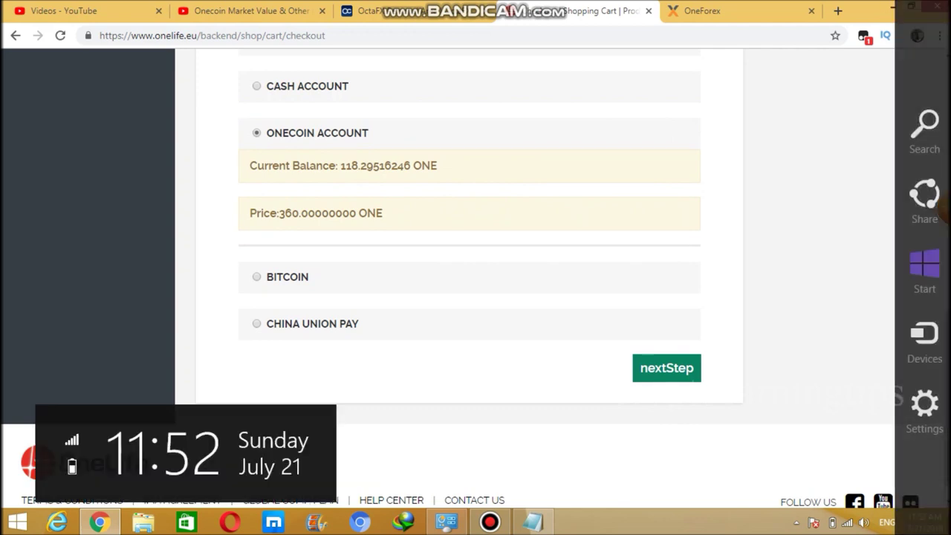
- Search Windows for the Calculator and launch it
click(923, 124)
text(calculator)
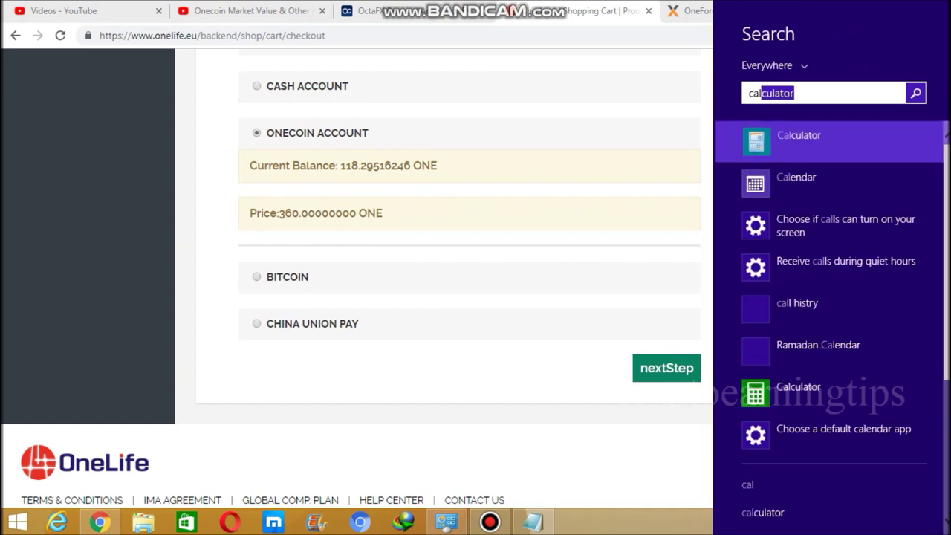
key(Return)
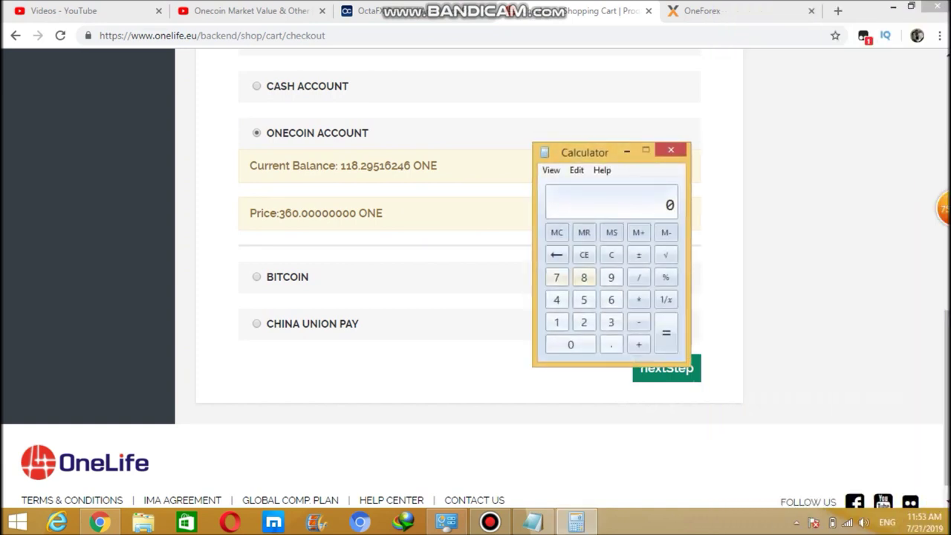
- Try multiplying the 180 EUR package price by 0.5 and clear the calculation
click(557, 322)
click(584, 277)
click(570, 344)
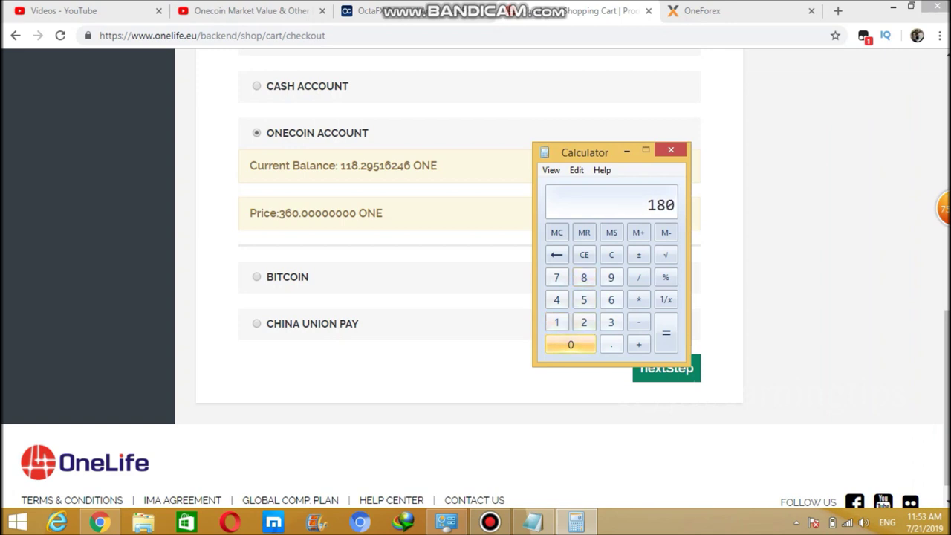
click(638, 299)
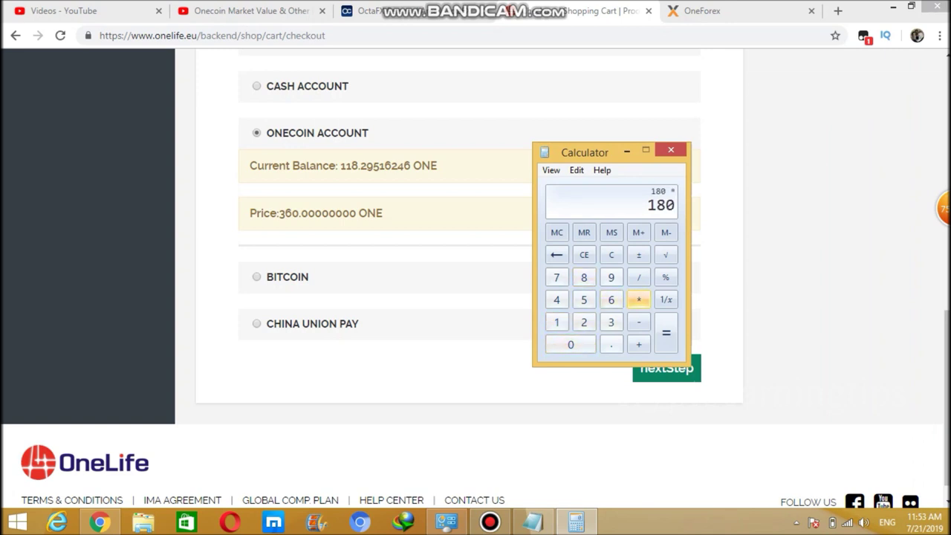
click(570, 344)
click(611, 344)
click(584, 300)
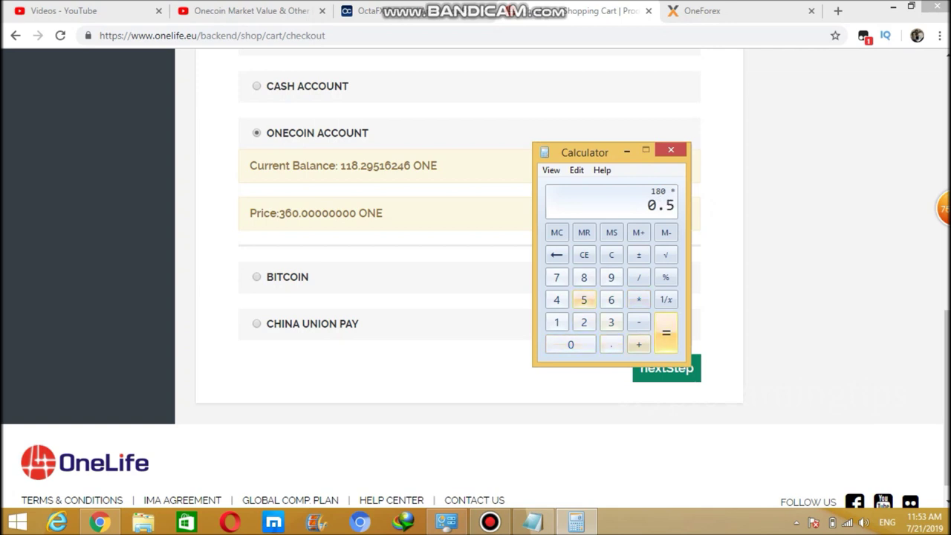
click(666, 332)
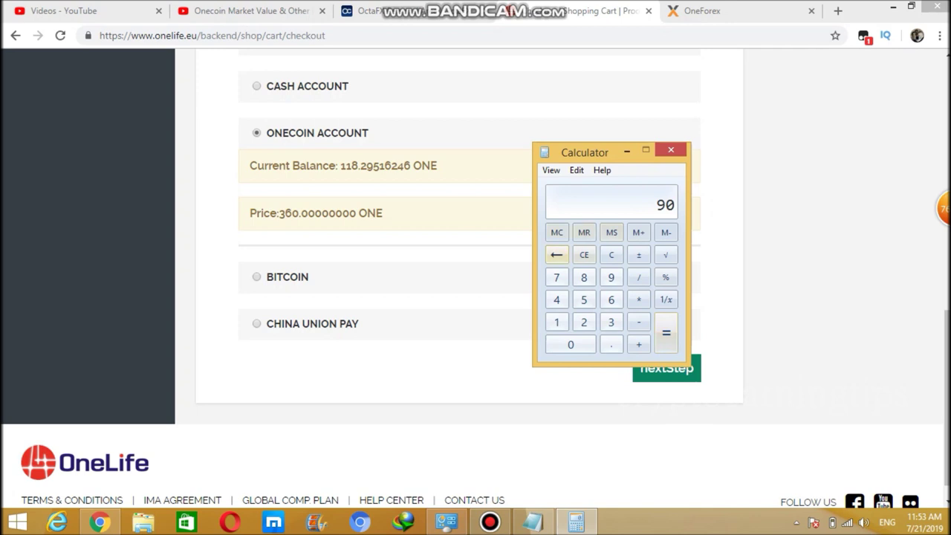
click(584, 255)
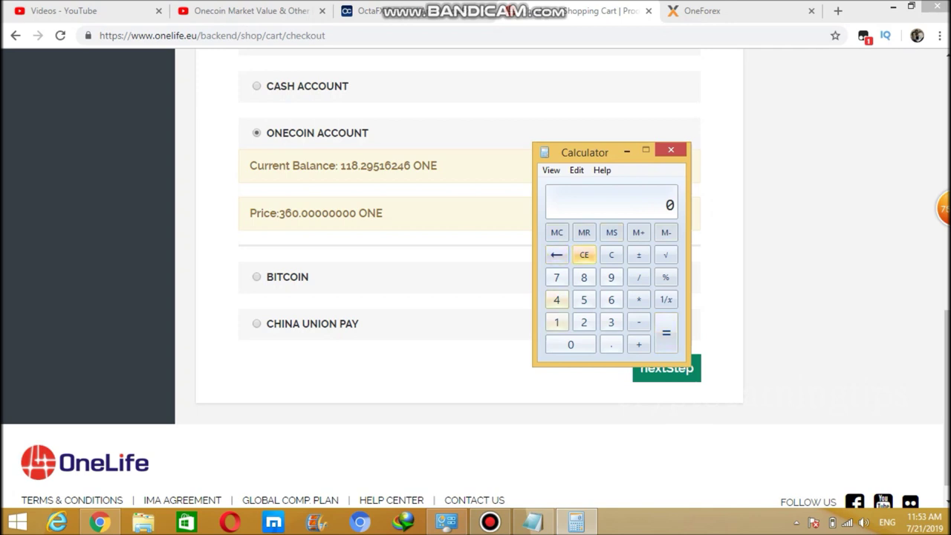
- Multiply the 180 EUR package price by 2 to check the OneCoin price, and minimize the Calculator
click(556, 322)
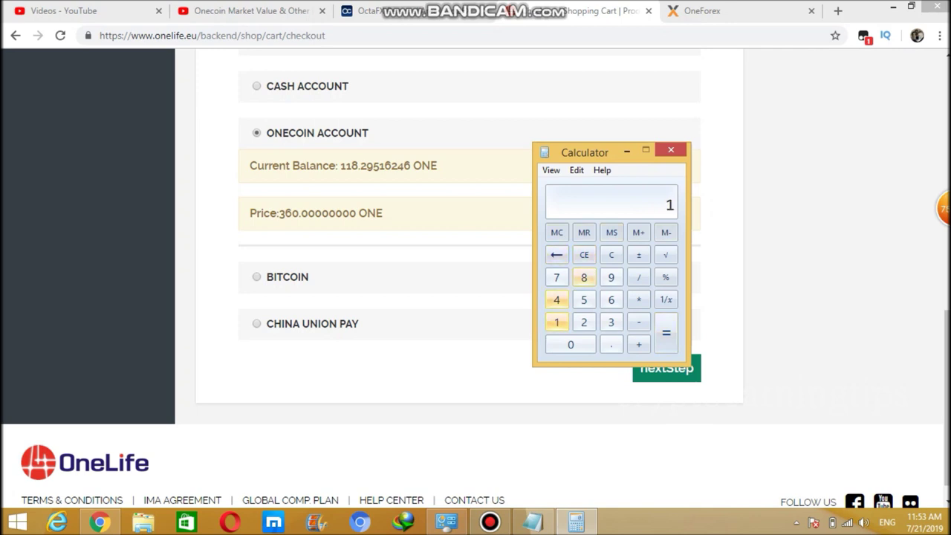
click(584, 277)
click(571, 344)
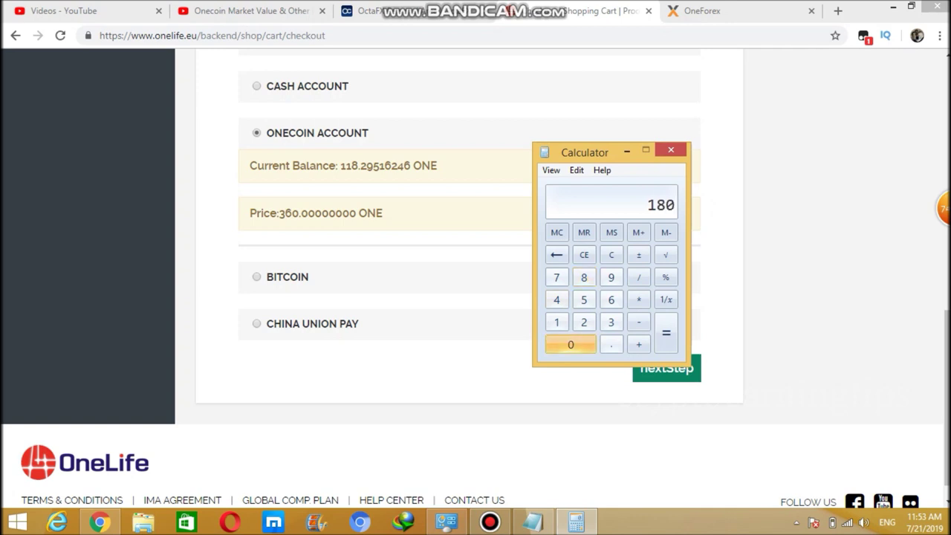
click(638, 300)
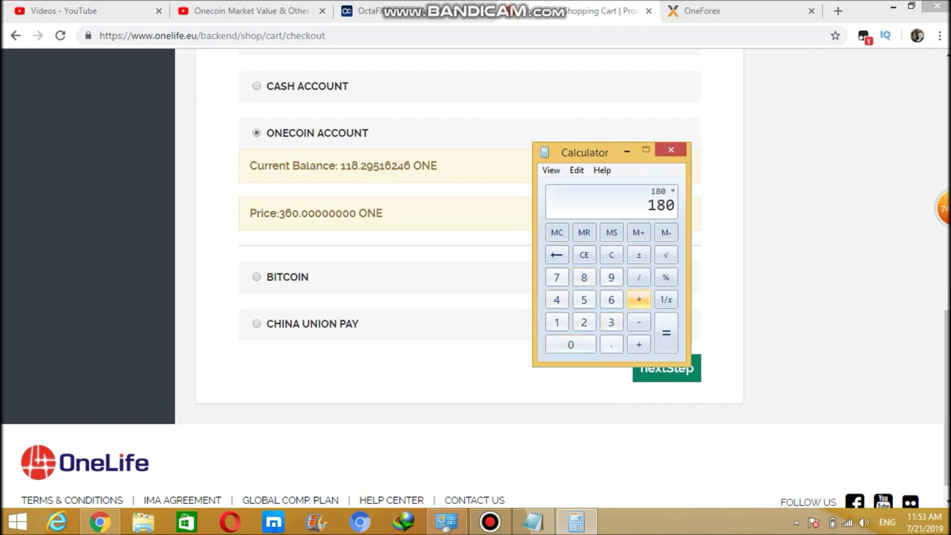
click(583, 321)
click(666, 332)
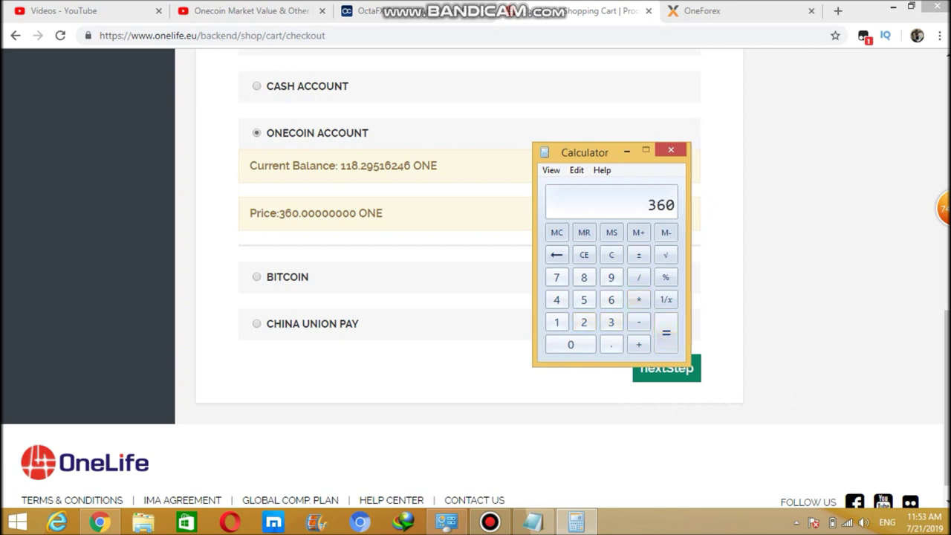
click(576, 522)
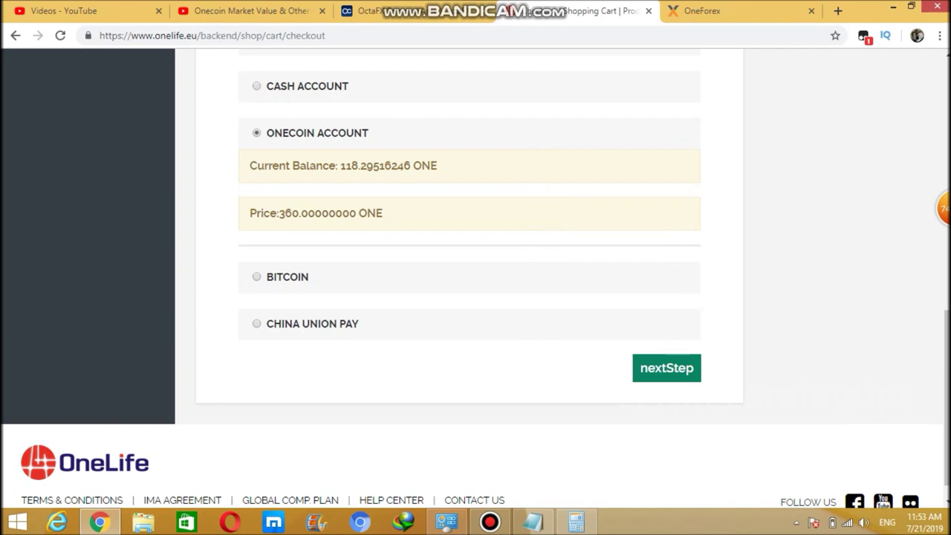
- Read instruction 14 in the Oneforex notes and bring up the octafx ref link notes
click(533, 522)
key(Down)
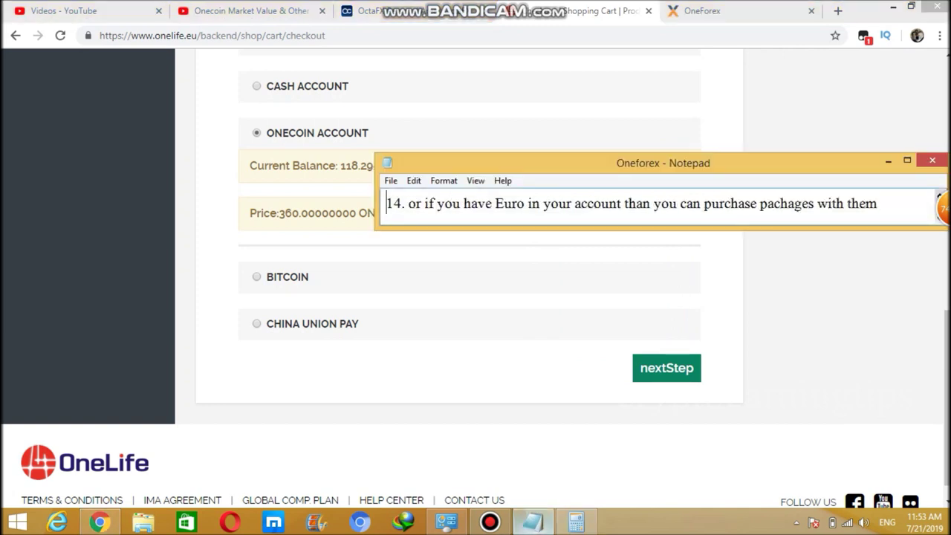
right_click(534, 522)
click(495, 452)
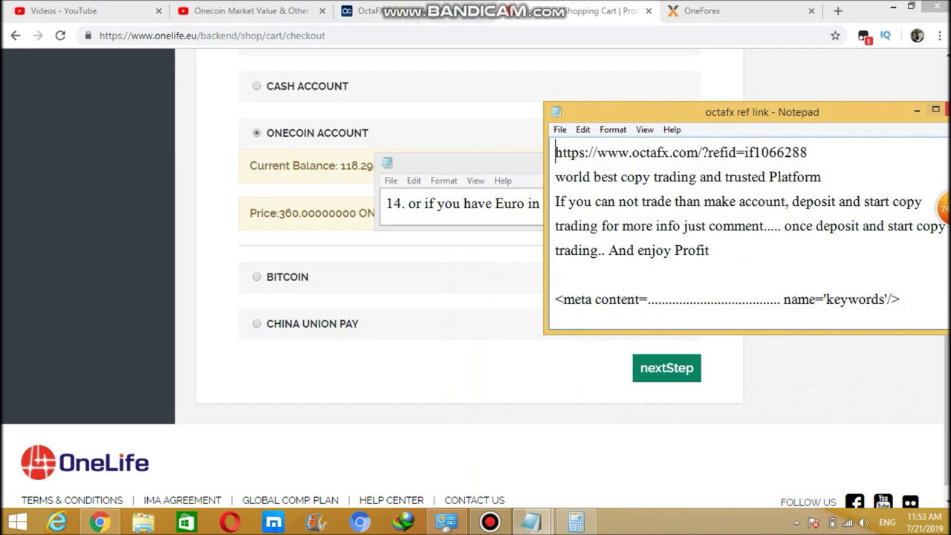
- Close the octafx ref link notes and read instructions 15 and 16 in the Oneforex notes
key(alt+F4)
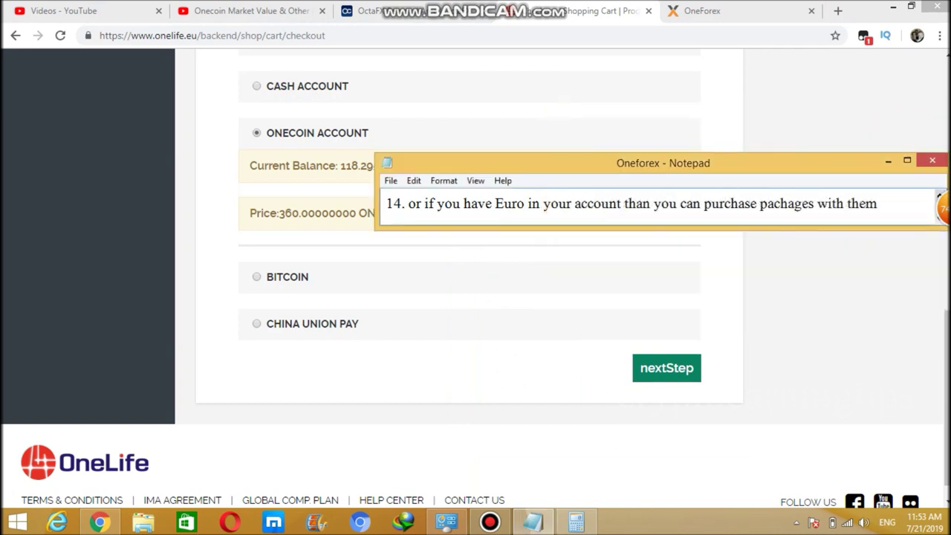
key(Down)
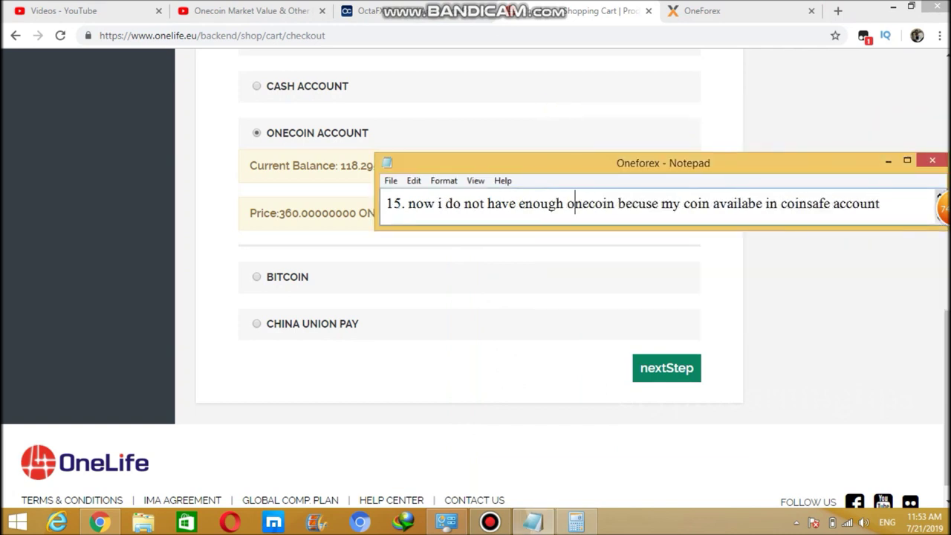
key(Down)
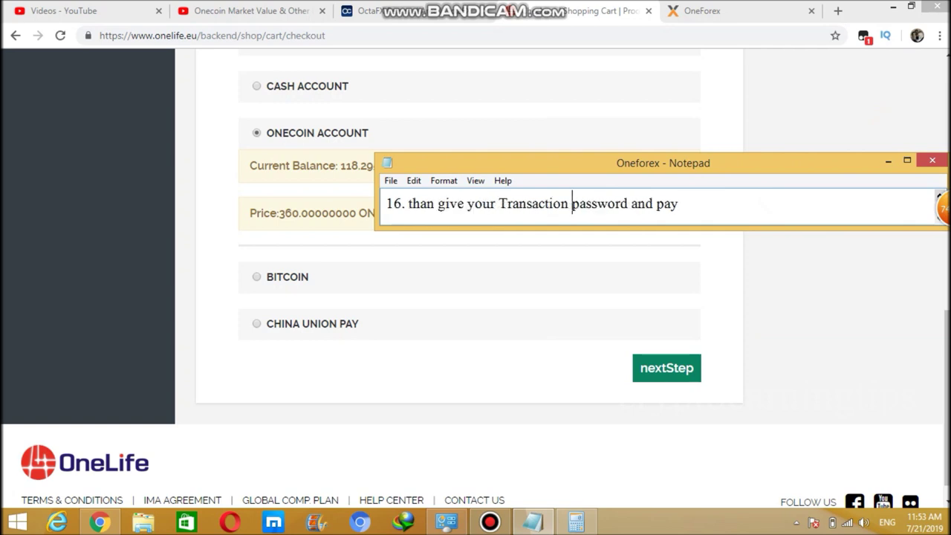
- Return to the checkout, proceed with the OneCoin account as payment method, and show the transaction password field without filling it in
key(alt+Tab)
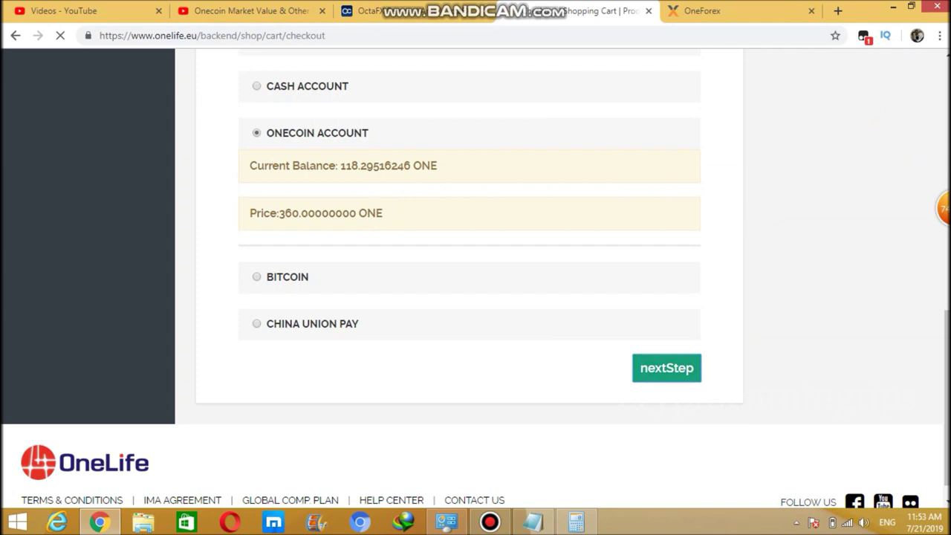
click(667, 367)
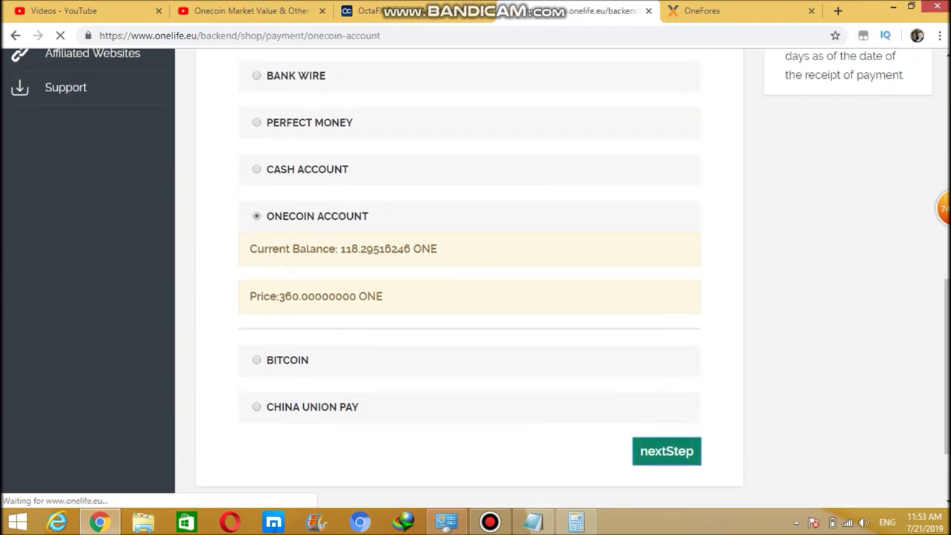
scroll(476, 279, down, 1)
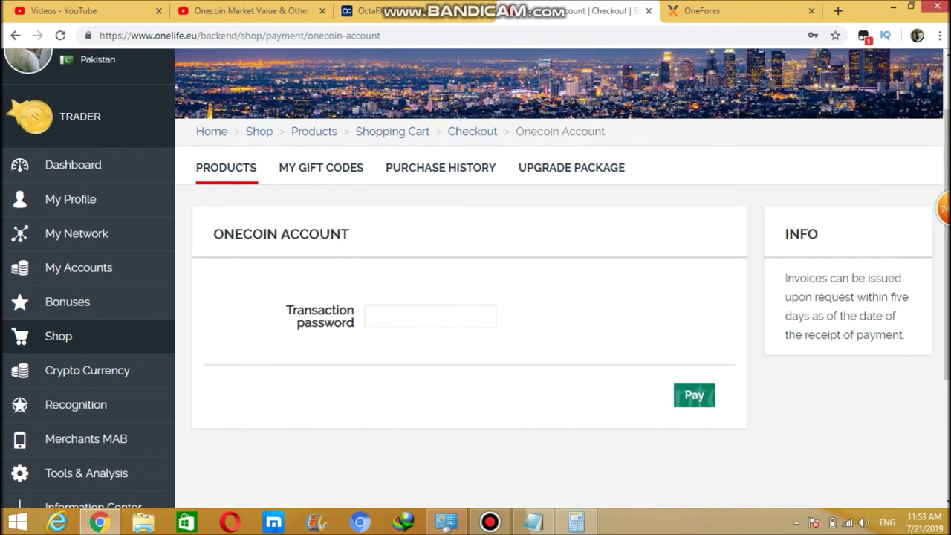
click(430, 316)
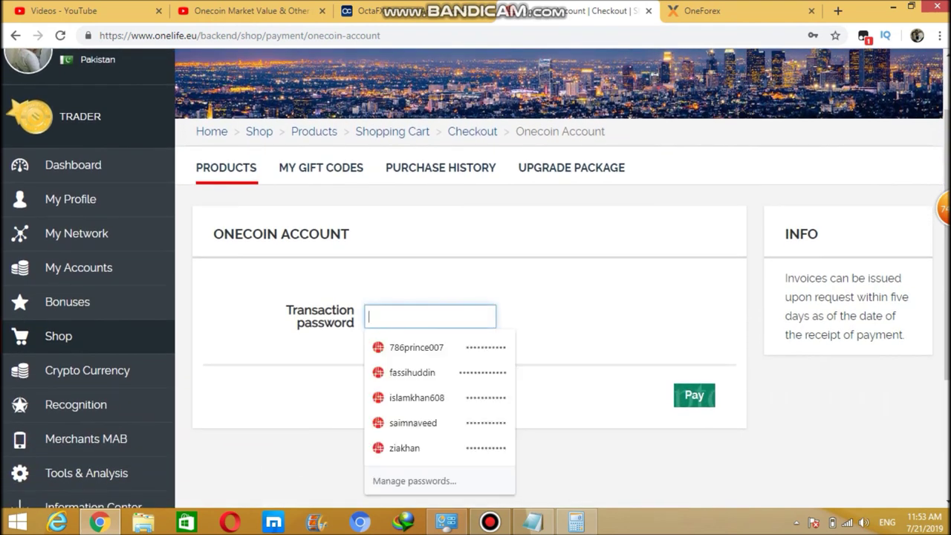
key(Escape)
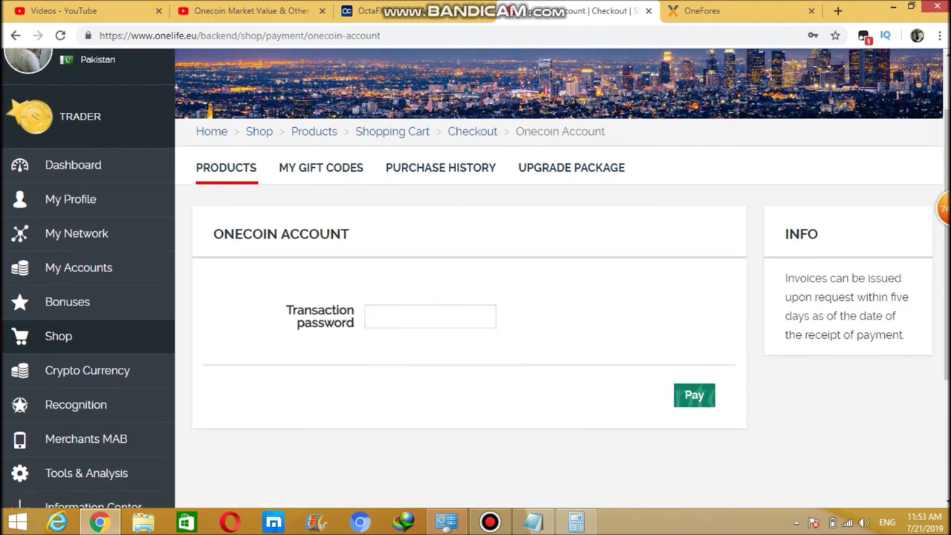
- Read instruction 17 in the Oneforex notes and go back through them to instruction 12
click(533, 522)
key(Down)
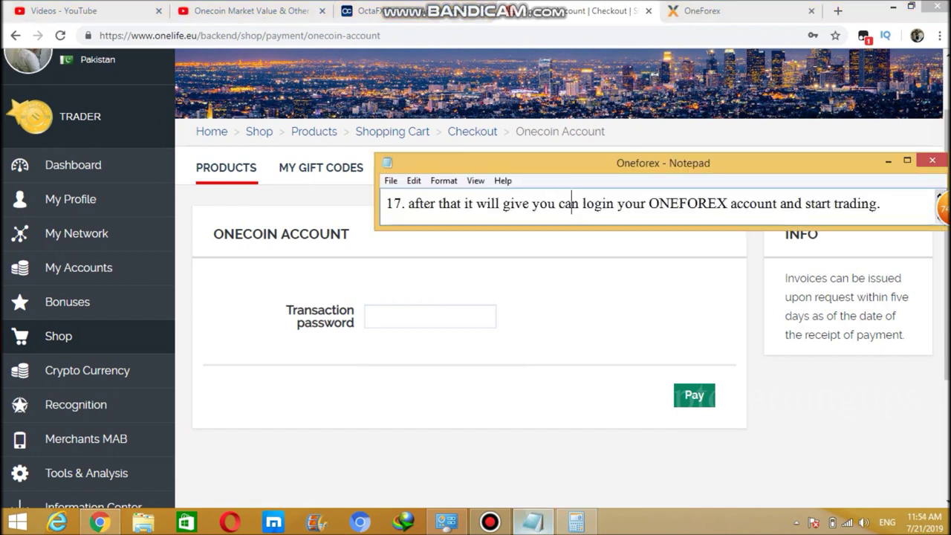
mouse_move(413, 203)
mouse_down()
mouse_move(682, 186)
mouse_move(476, 184)
mouse_move(452, 223)
mouse_move(438, 208)
mouse_move(419, 208)
mouse_up()
key(Down)
key(Down)
key(Down)
key(Down)
key(Down)
key(Down)
key(Down)
key(Down)
key(Down)
key(Up)
key(Up)
key(Up)
key(Up)
key(Up)
key(Up)
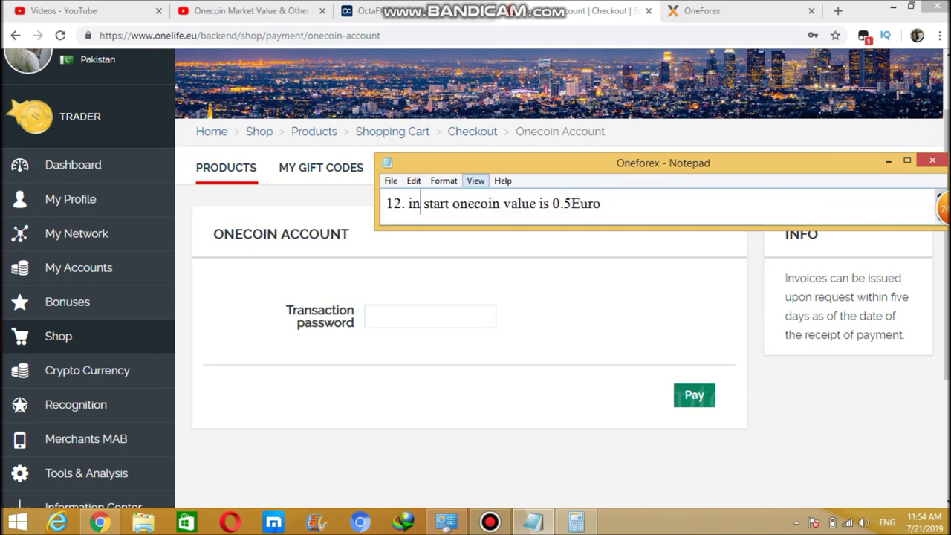
- Review instructions 14 to 16 in the Oneforex notes about paying with Euro or OneCoin and the transaction password
key(Down)
key(Down)
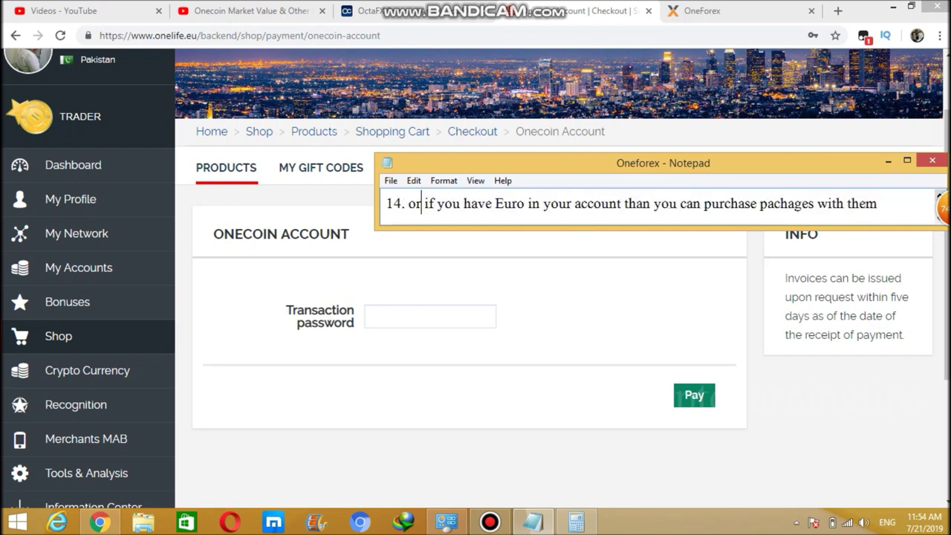
key(Down)
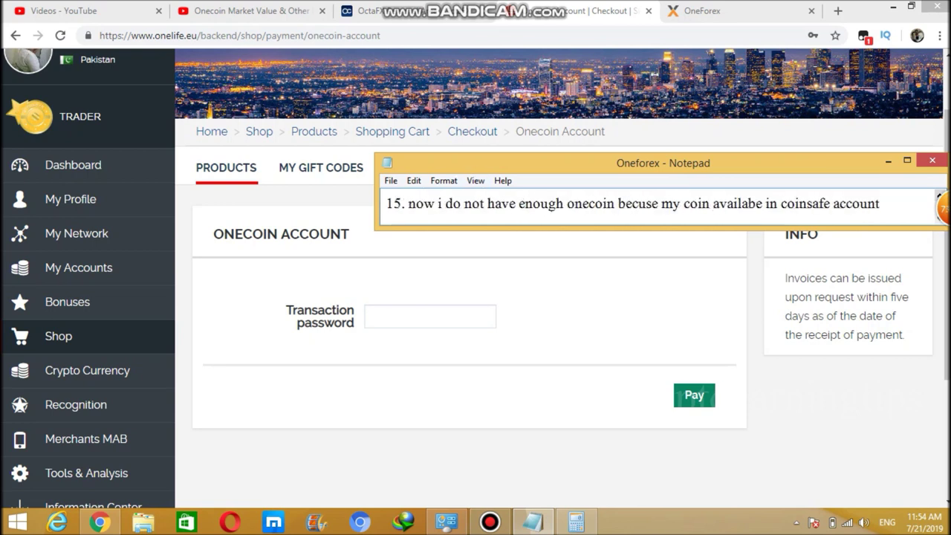
key(Down)
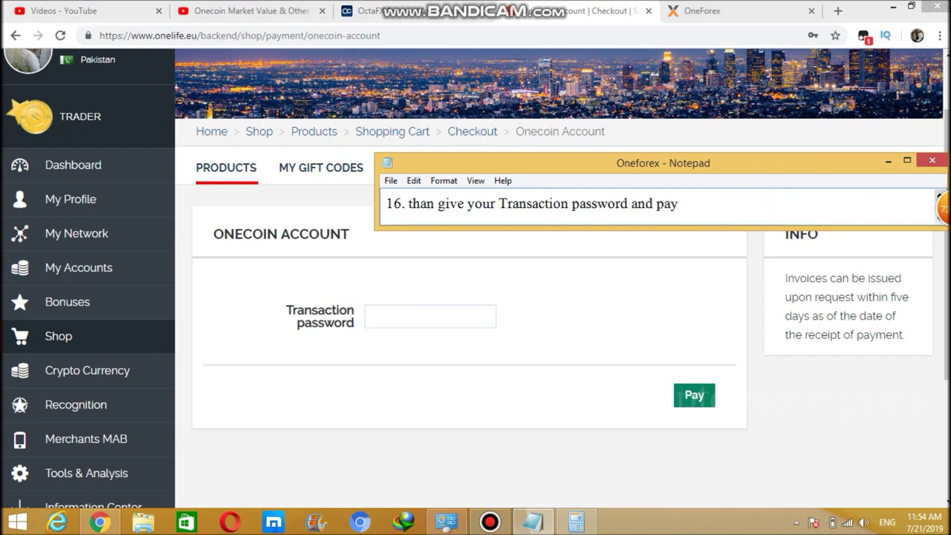
- Open the OneLife dashboard and examine the OneCoin, cash and CoinSafe account balances
click(73, 166)
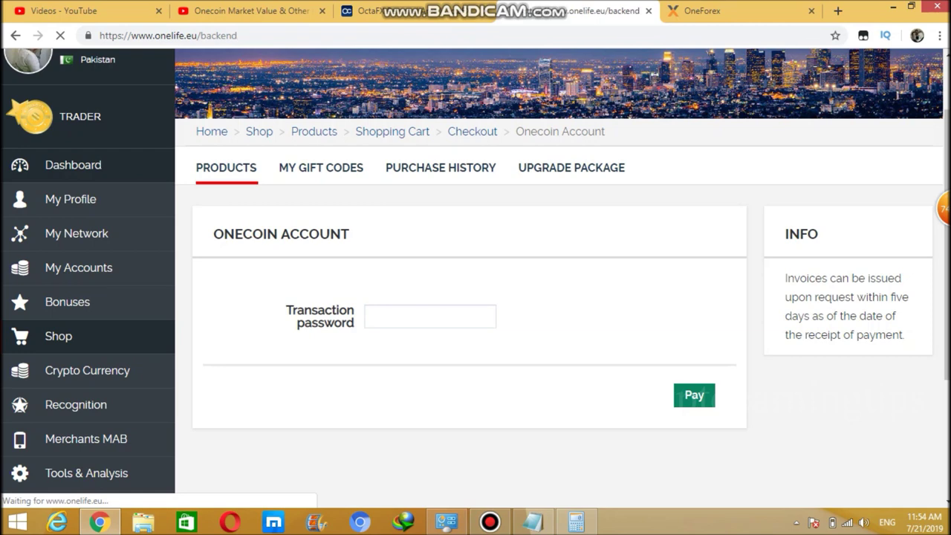
scroll(475, 279, down, 5)
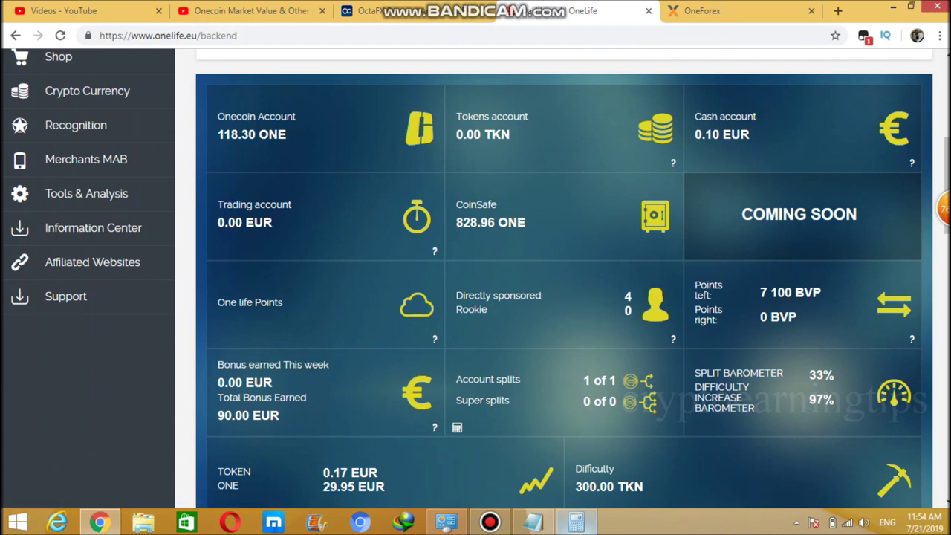
- Bring up the Oneforex notes again and read instruction 17 and the closing line
click(533, 522)
key(Down)
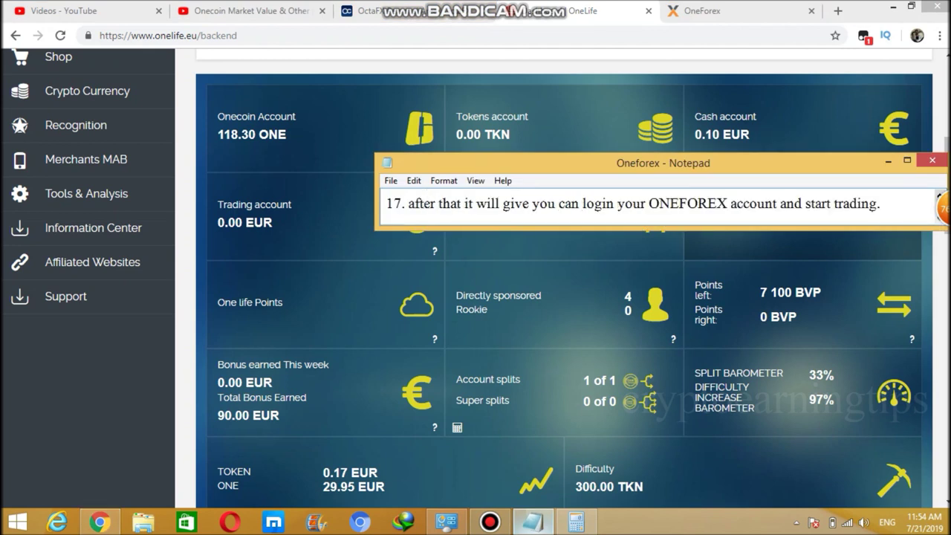
key(Down)
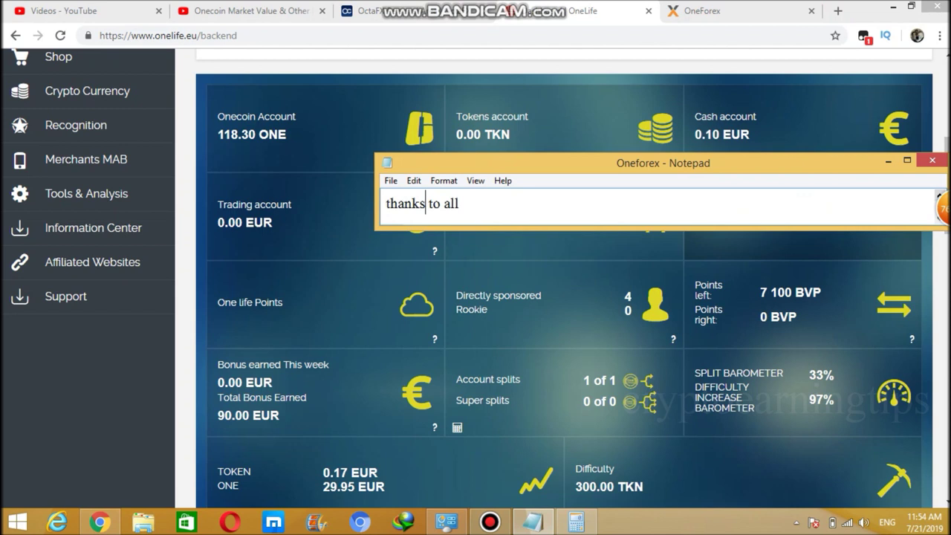
click(489, 521)
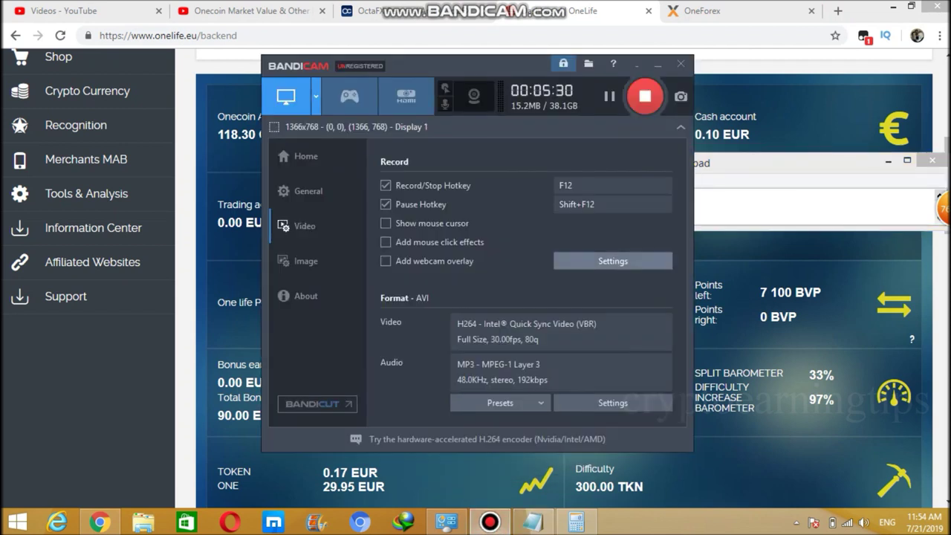